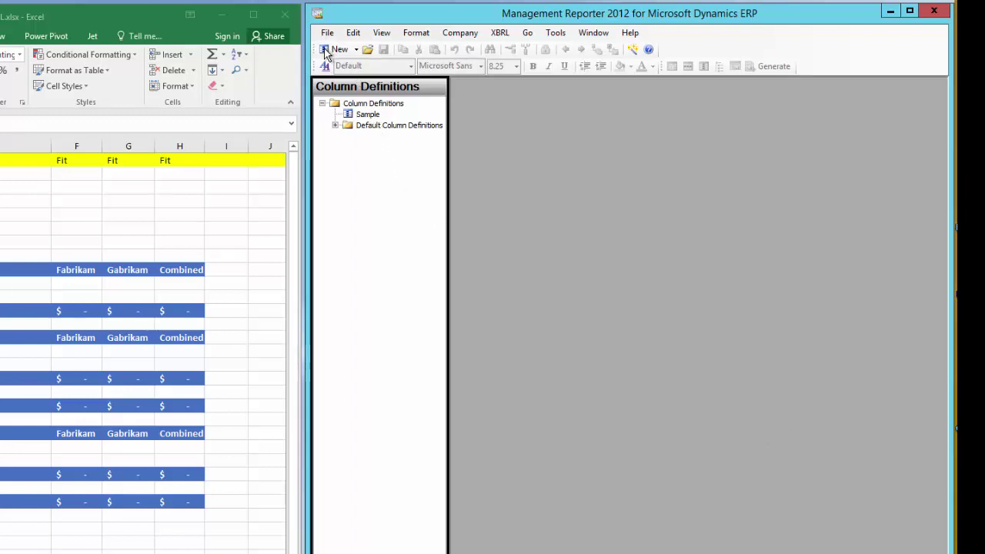
In a new column definition, set column A's type to ACCT and column B's type to DESC.
{"action": "left_click", "coordinate": [325, 51]}
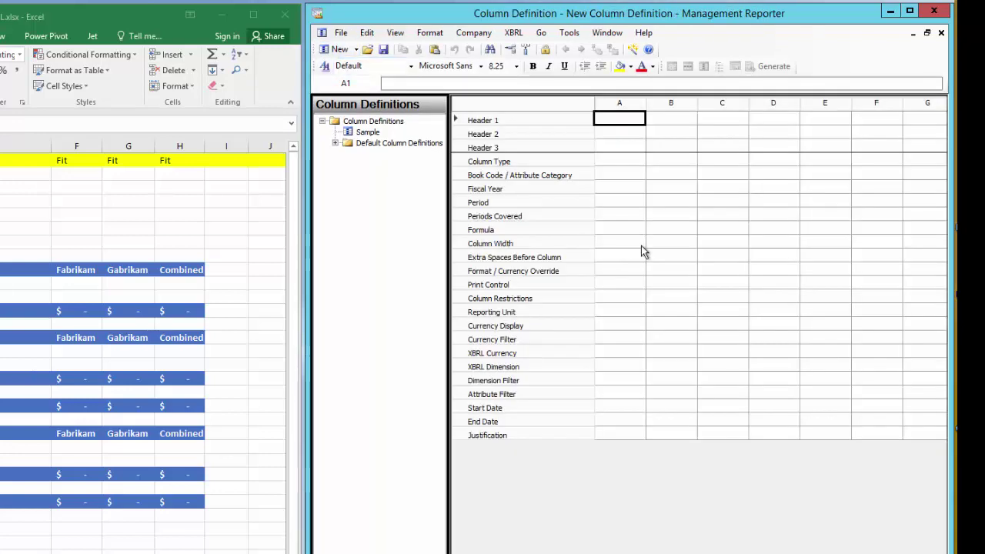
{"action": "left_click", "coordinate": [633, 163]}
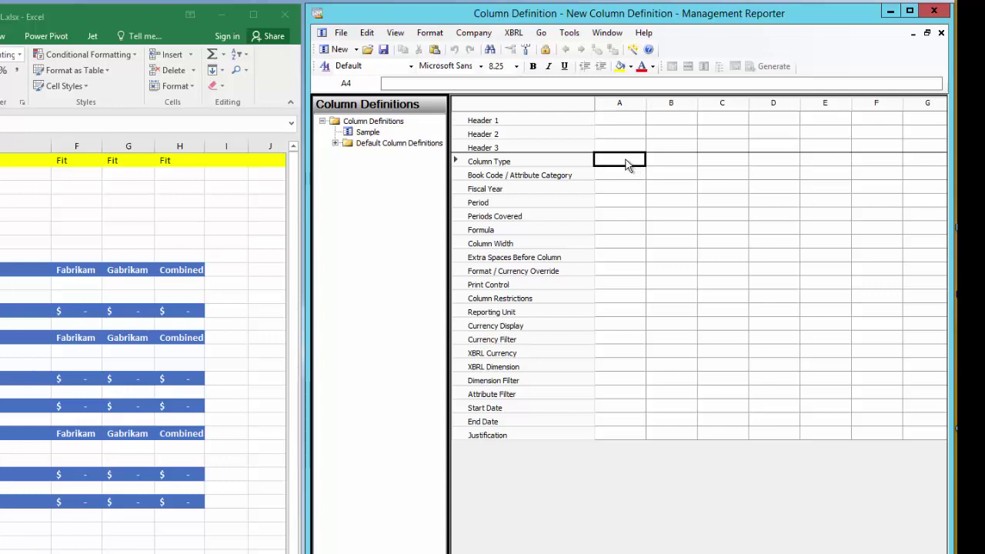
{"action": "left_click", "coordinate": [628, 164]}
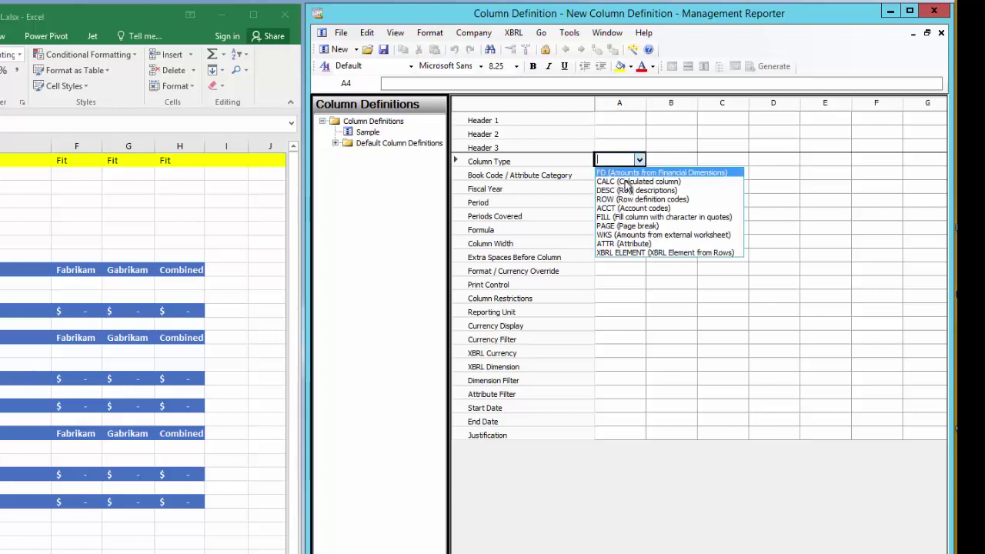
{"action": "left_click", "coordinate": [629, 208]}
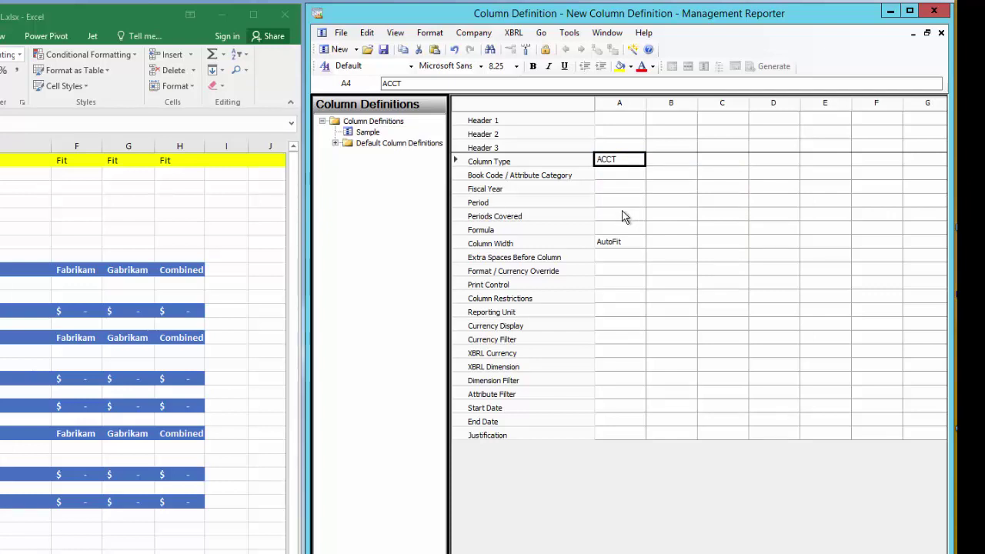
{"action": "left_click", "coordinate": [667, 158]}
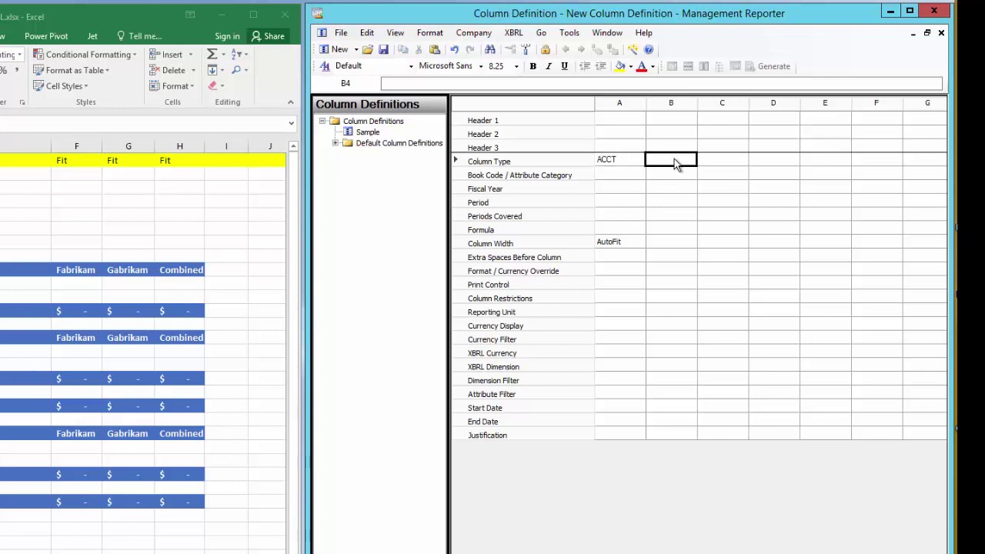
{"action": "left_click", "coordinate": [673, 160]}
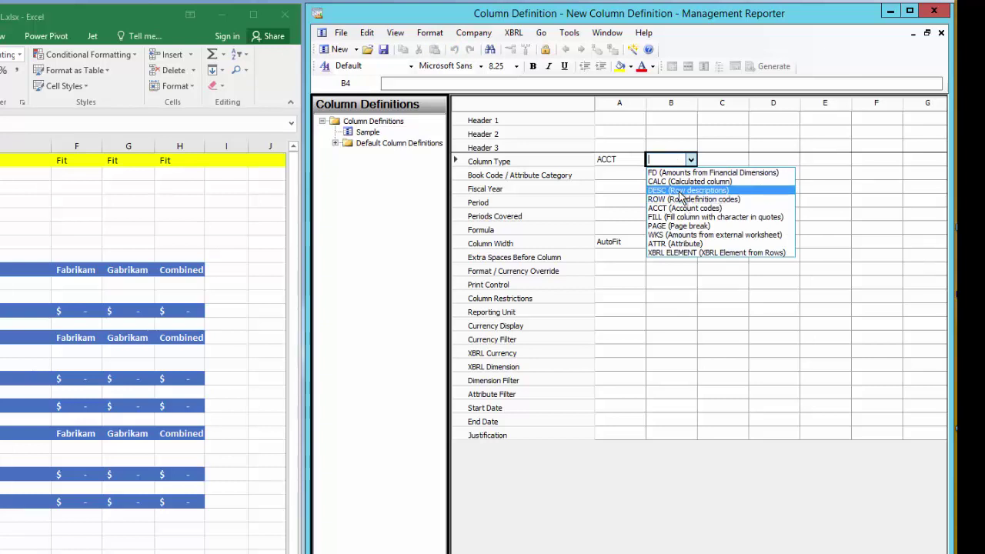
{"action": "left_click", "coordinate": [679, 191]}
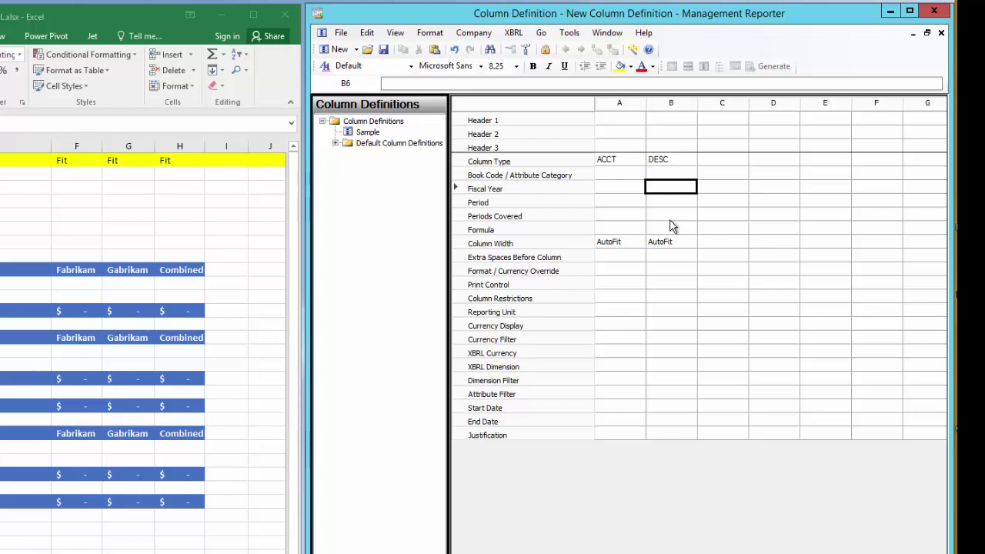
Set column C's type to FD and its Periods Covered to YTD.
{"action": "left_click", "coordinate": [684, 159]}
{"action": "left_click", "coordinate": [718, 160]}
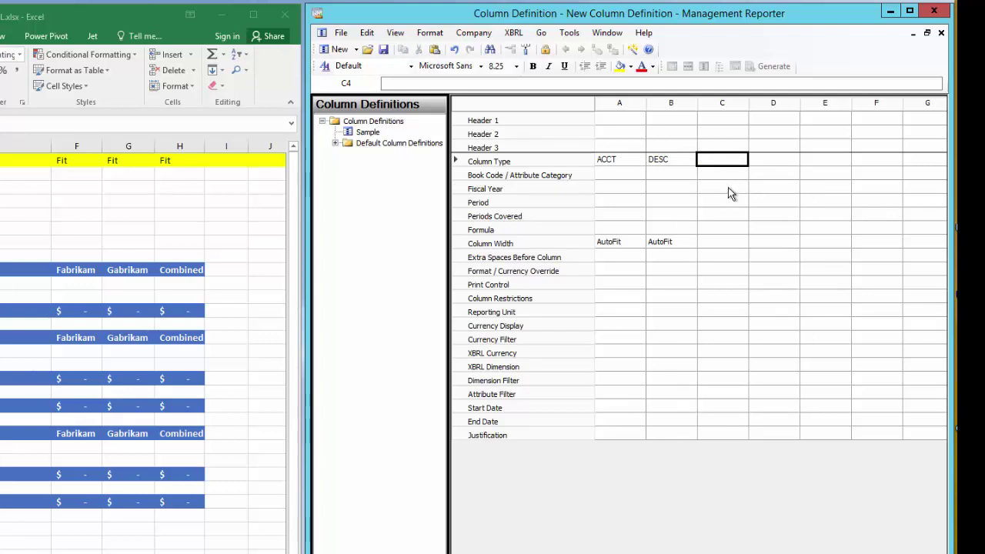
{"action": "left_click", "coordinate": [728, 161]}
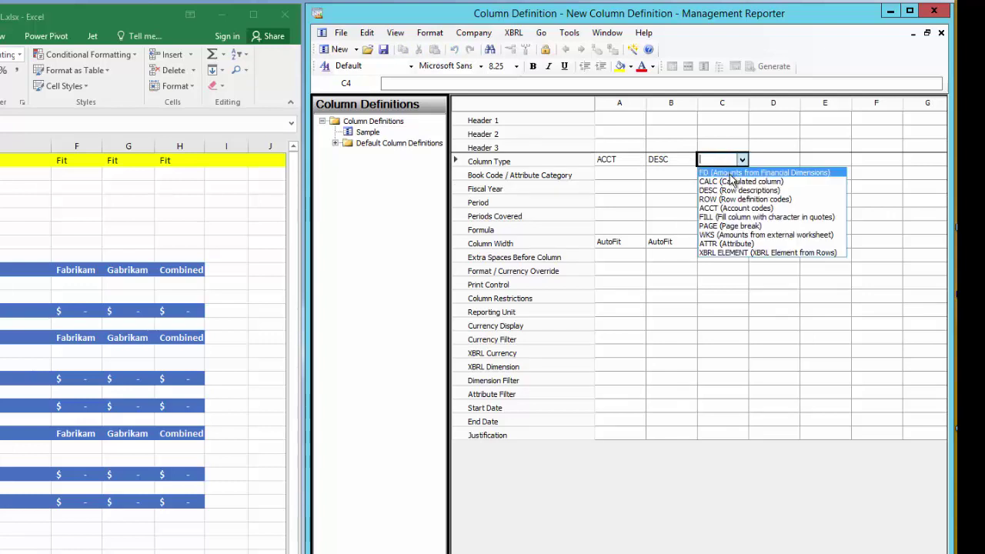
{"action": "left_click", "coordinate": [730, 173]}
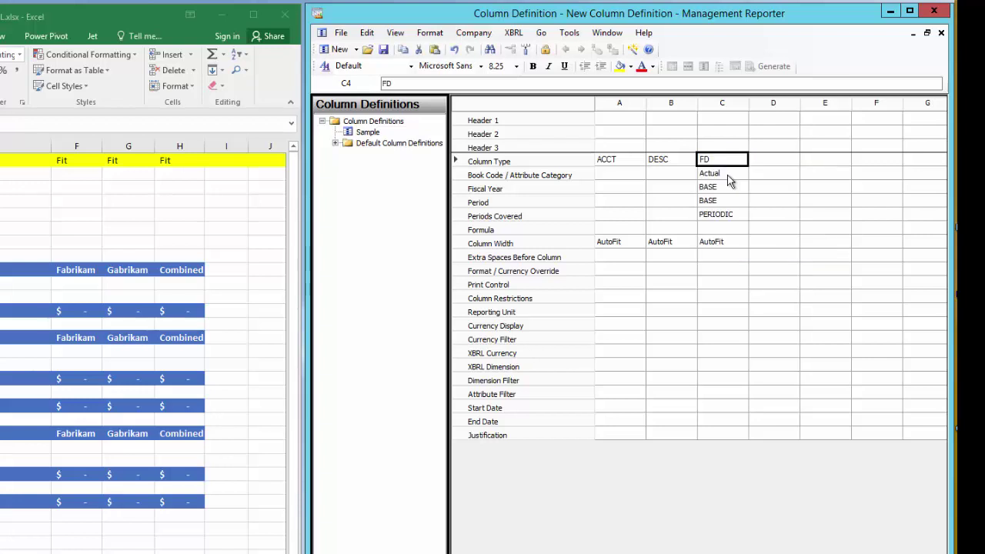
{"action": "left_click", "coordinate": [731, 219]}
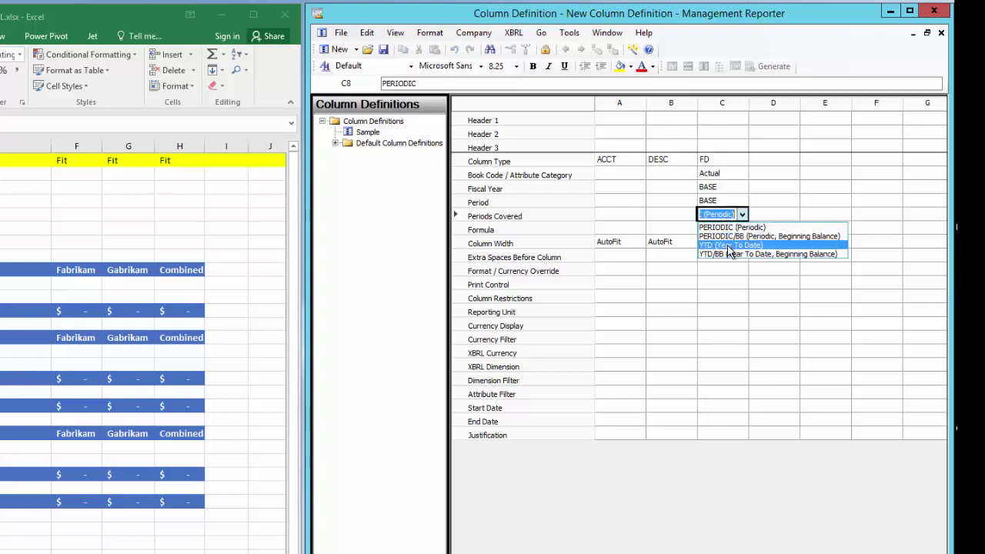
{"action": "left_click", "coordinate": [729, 246]}
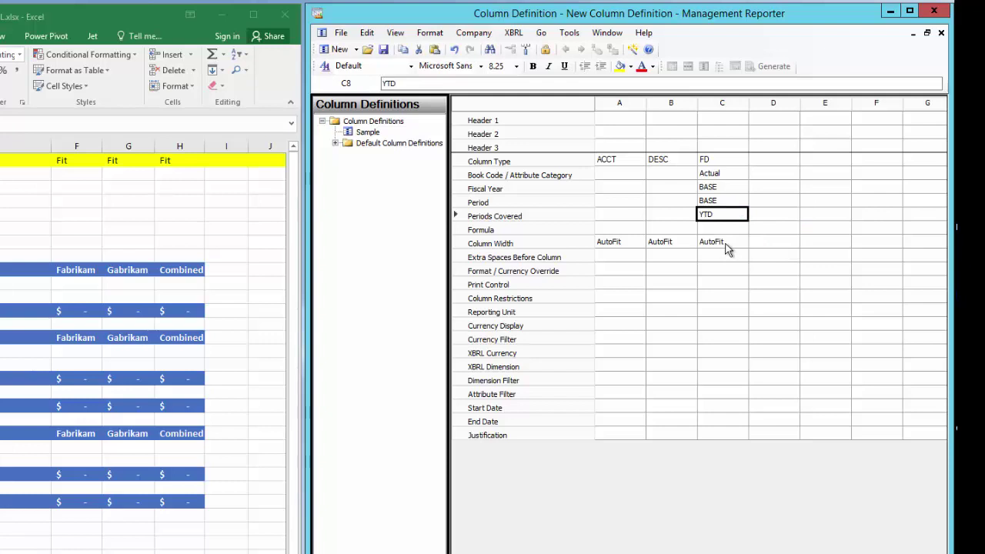
Enter 'Fabrikam' as column C's second header line.
{"action": "left_click", "coordinate": [726, 135]}
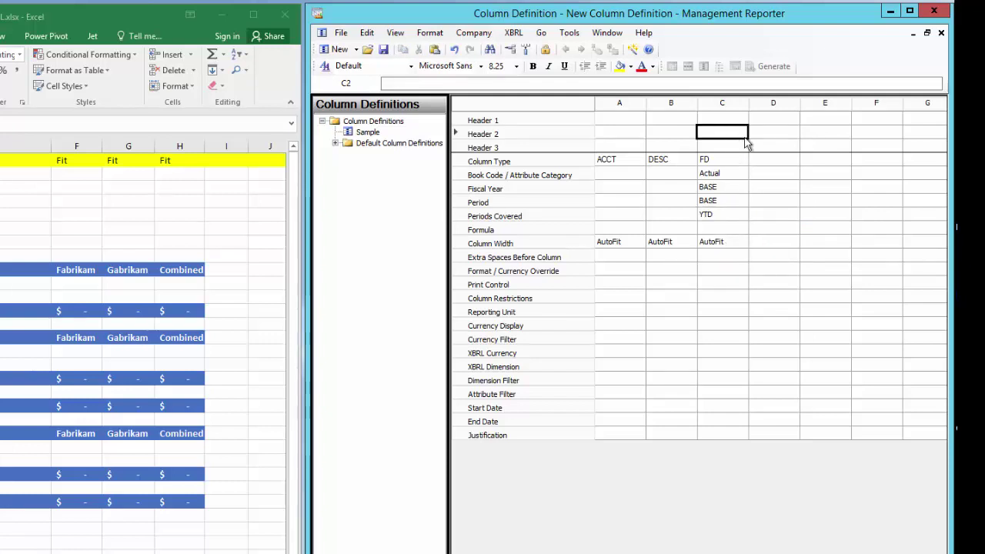
{"action": "type", "text": "Fabrikam"}
{"action": "key", "text": "Return"}
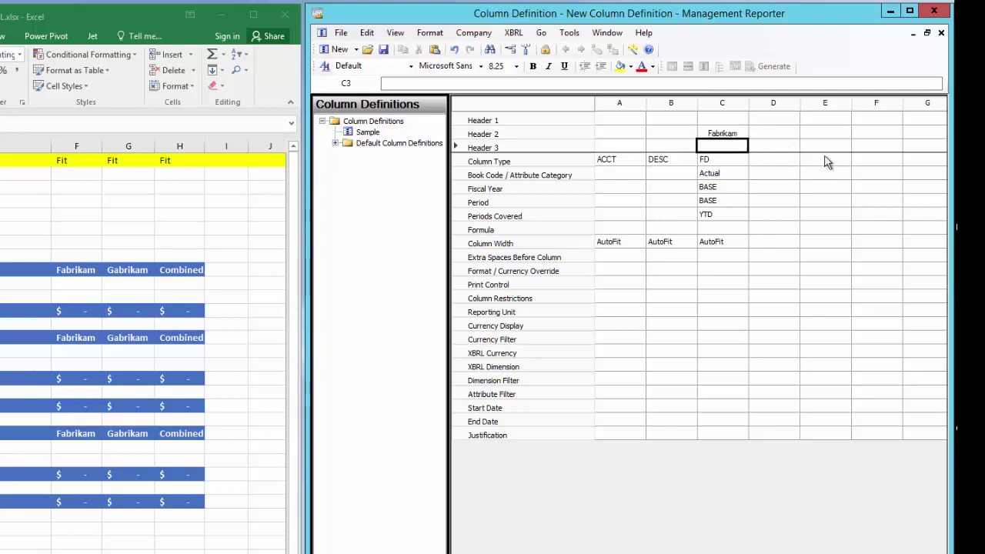
Copy column C into column D and retitle D's header 'Gabrikam'.
{"action": "left_click", "coordinate": [725, 104]}
{"action": "left_click", "coordinate": [771, 104]}
{"action": "key", "text": "ctrl+v"}
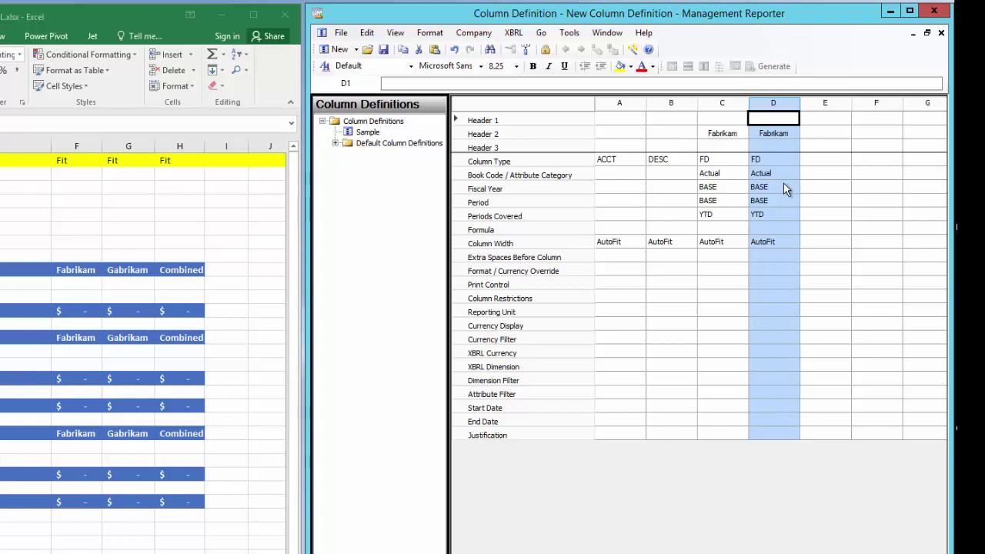
{"action": "left_click", "coordinate": [779, 137]}
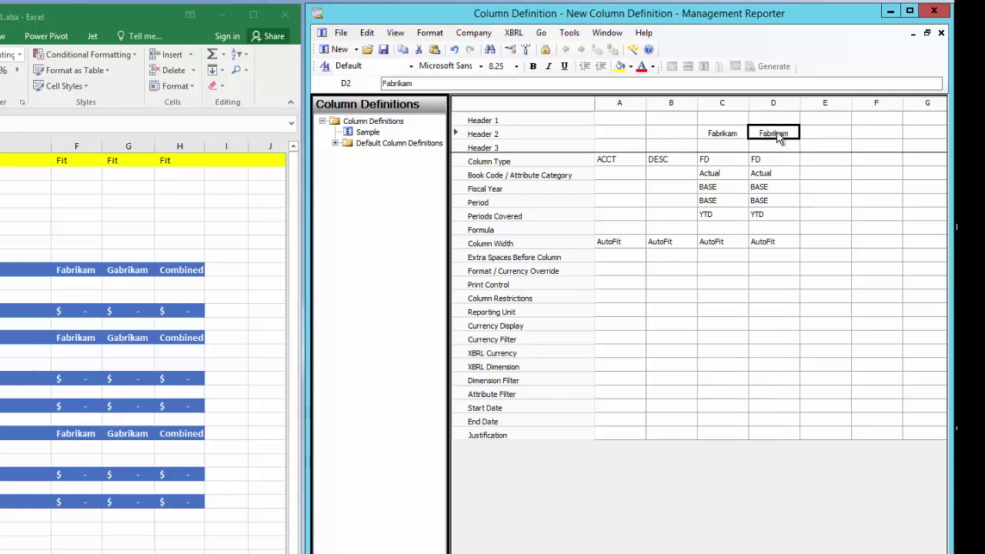
{"action": "type", "text": "Gabr"}
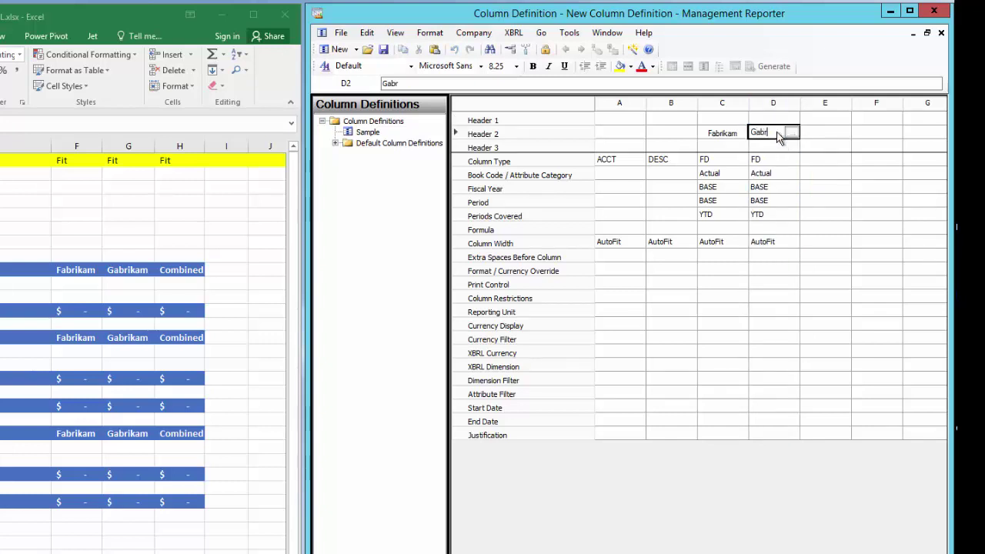
{"action": "type", "text": "ikam"}
{"action": "key", "text": "Return"}
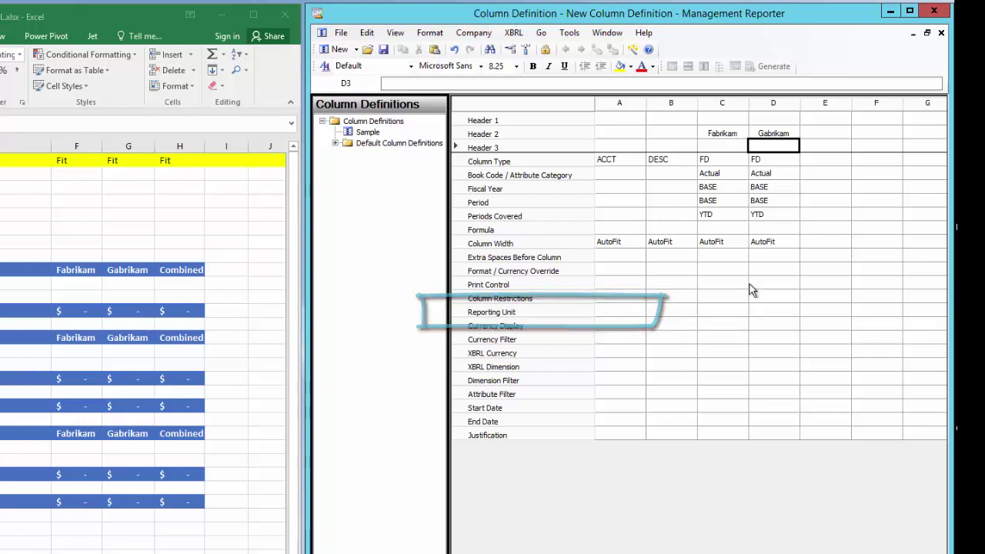
Make column E a CALC column with the formula C+D.
{"action": "left_click", "coordinate": [829, 158]}
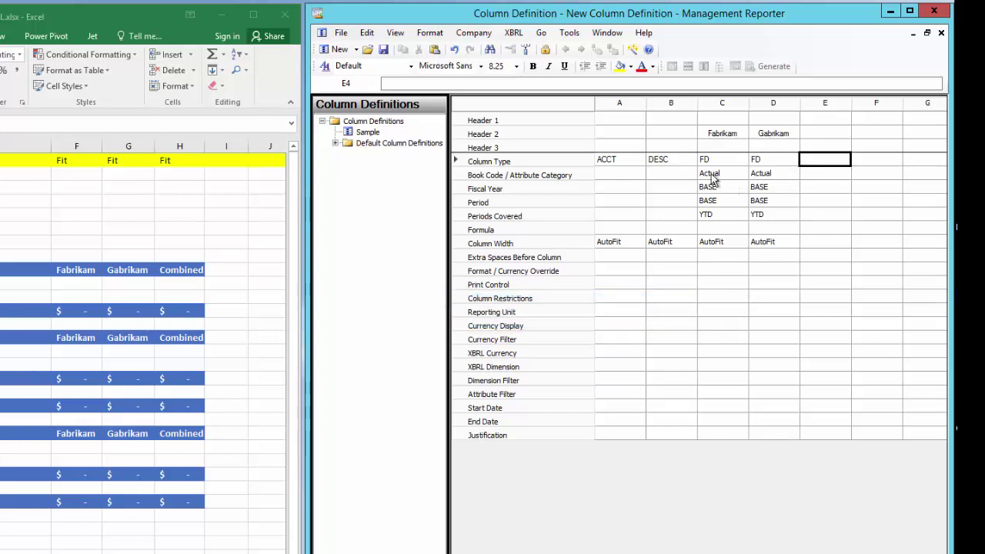
{"action": "left_click", "coordinate": [830, 167]}
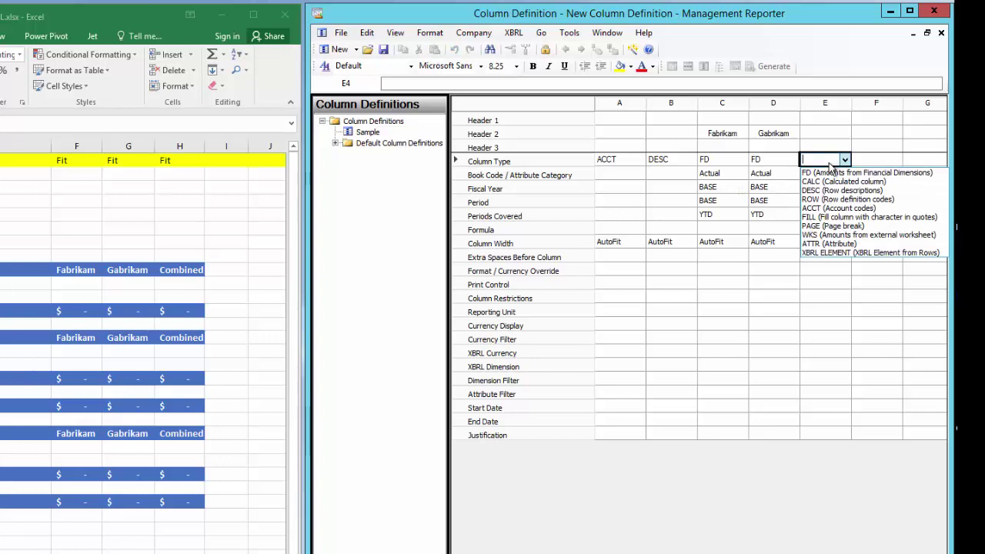
{"action": "key", "text": "Escape"}
{"action": "type", "text": "CALC"}
{"action": "left_click", "coordinate": [829, 188]}
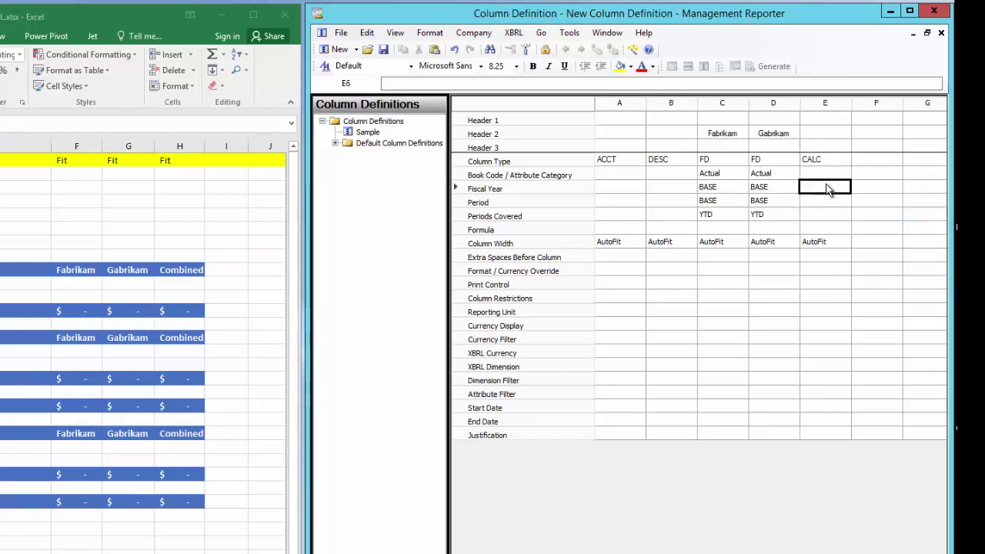
{"action": "left_click", "coordinate": [821, 229]}
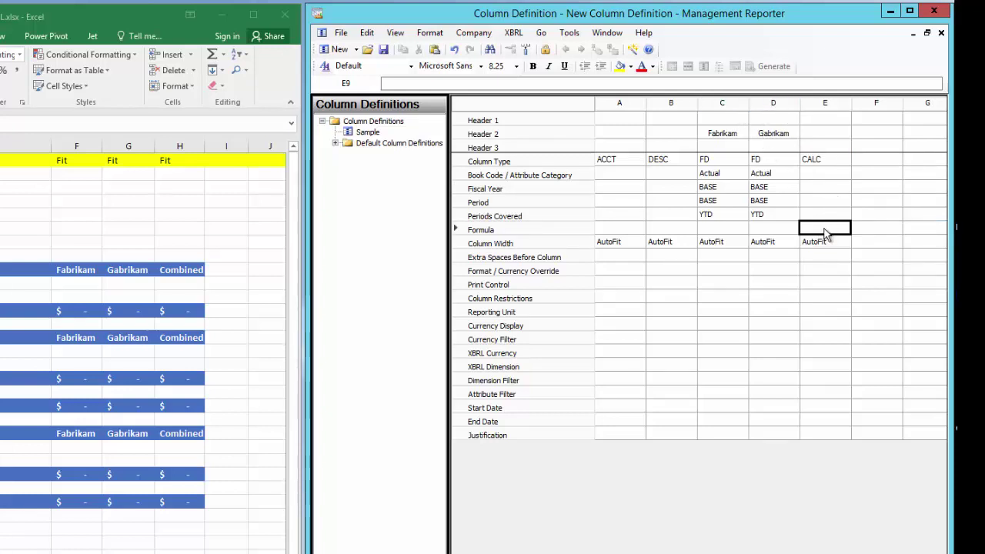
{"action": "type", "text": "C"}
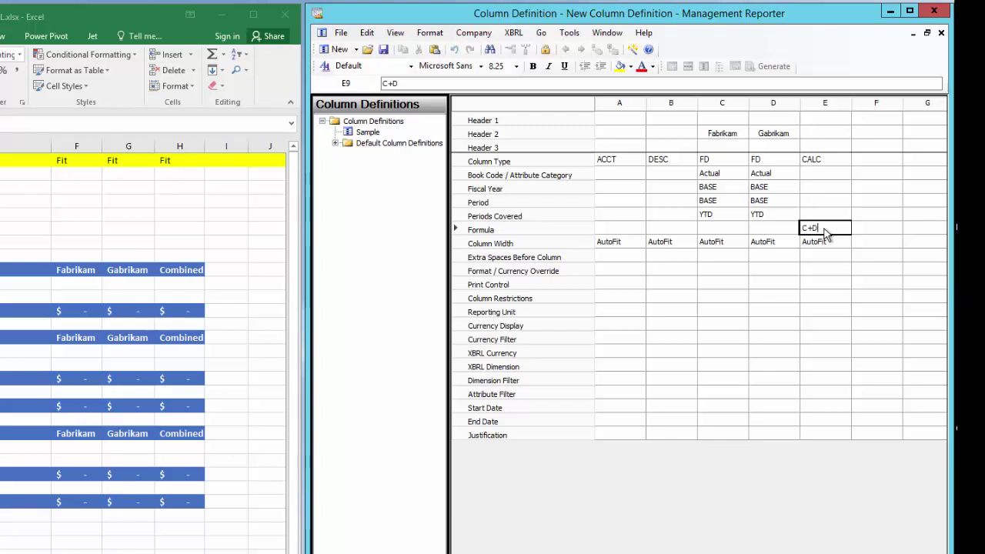
{"action": "type", "text": "+D"}
{"action": "key", "text": "Return"}
Title column E 'Combined' and select the Fabrikam, Gabrikam and Combined headers.
{"action": "left_click", "coordinate": [814, 134]}
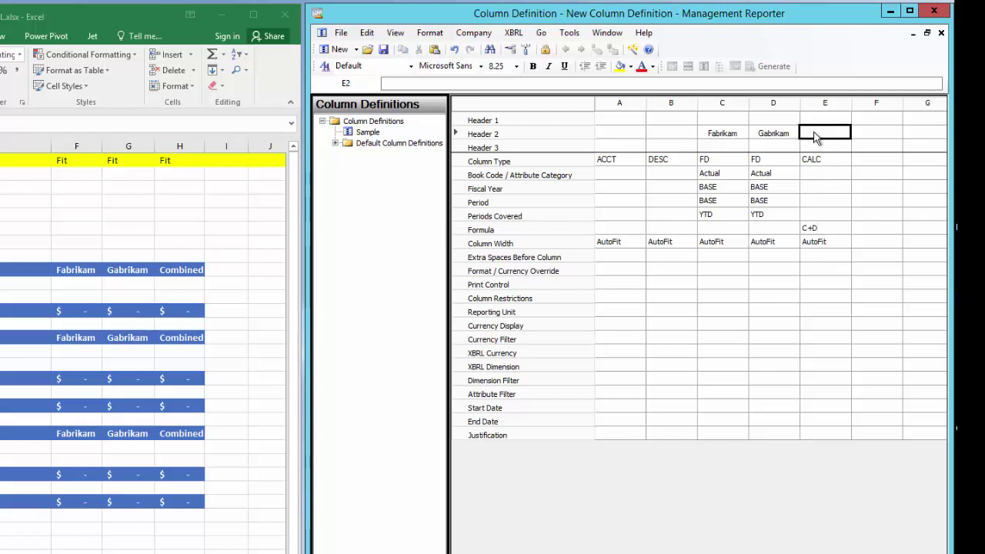
{"action": "type", "text": "Combined"}
{"action": "key", "text": "Return"}
{"action": "left_click_drag", "start_coordinate": [719, 132], "coordinate": [839, 135]}
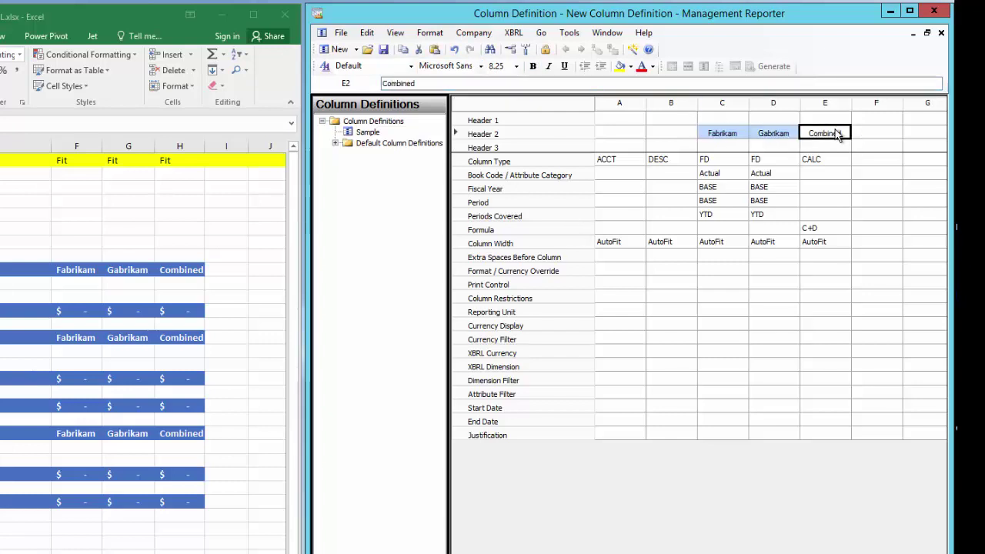
{"action": "left_click", "coordinate": [412, 67]}
{"action": "left_click", "coordinate": [401, 88]}
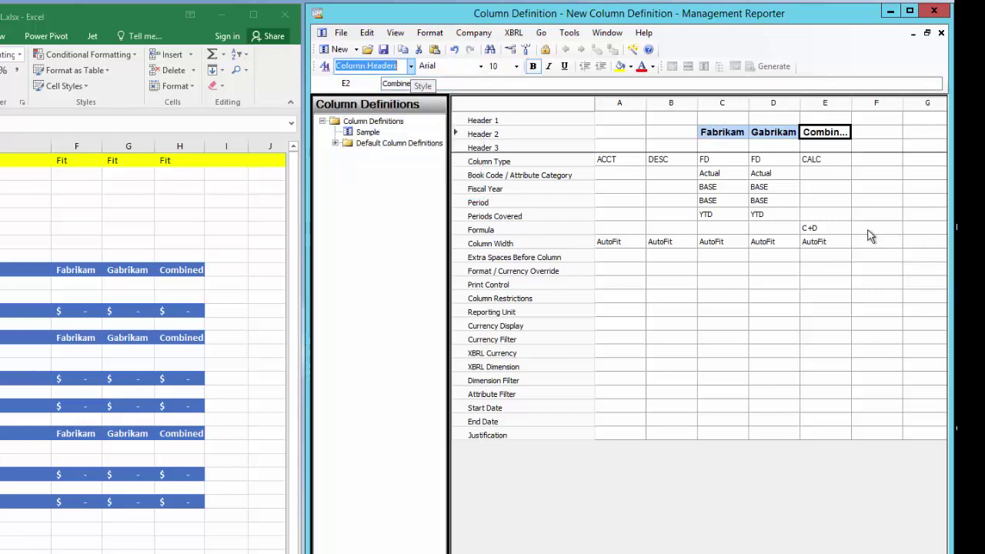
{"action": "left_click", "coordinate": [720, 119]}
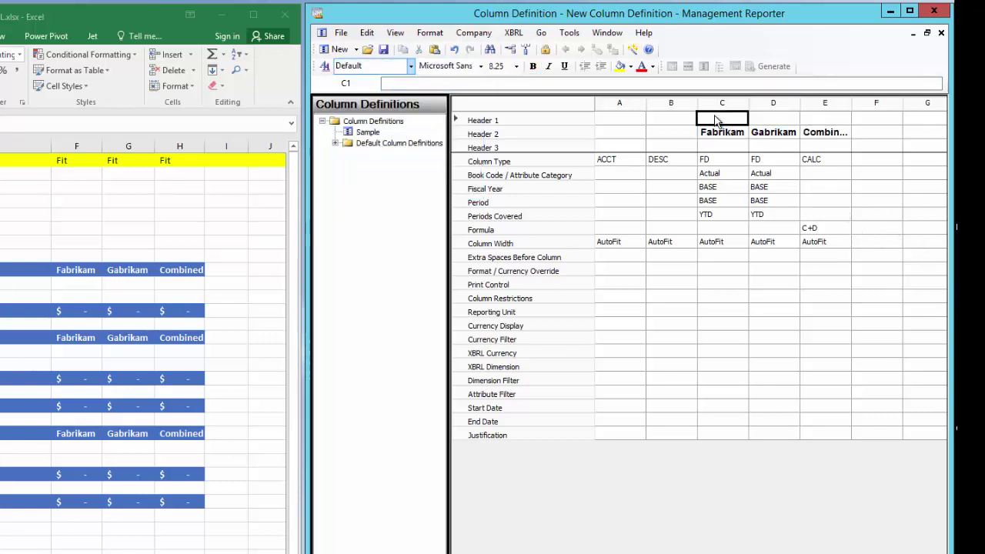
{"action": "double_click", "coordinate": [716, 121]}
{"action": "type", "text": "YTD a"}
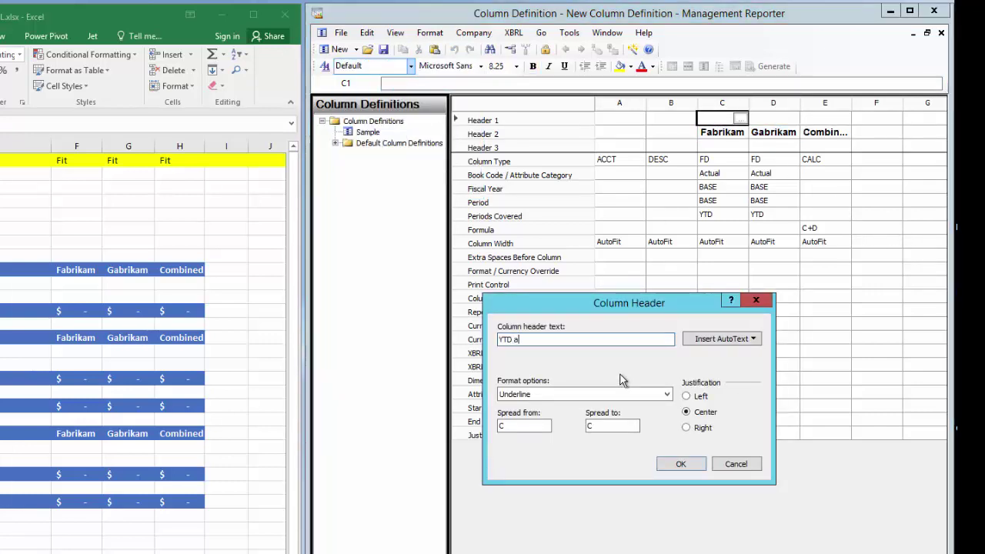
{"action": "type", "text": "s of"}
{"action": "left_click", "coordinate": [723, 339]}
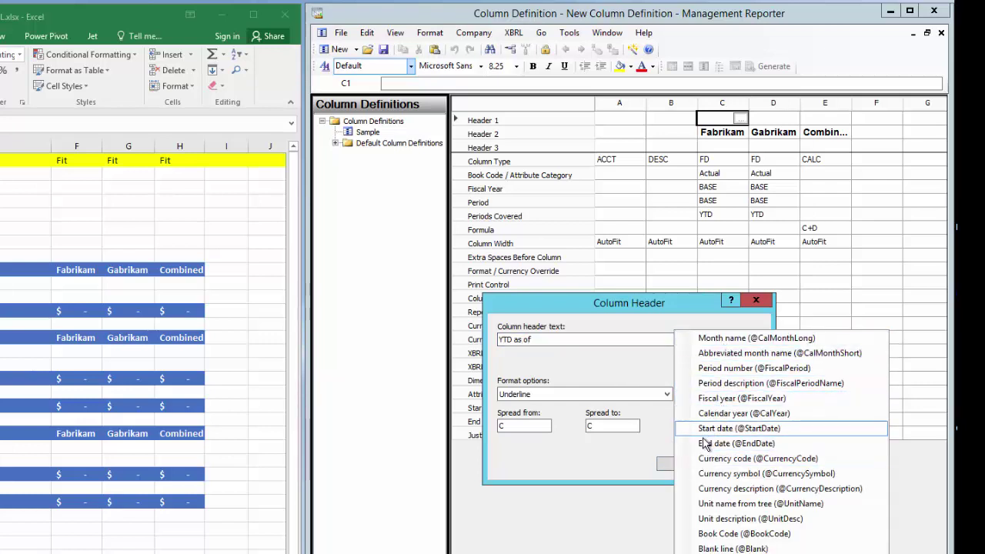
{"action": "left_click", "coordinate": [705, 444]}
{"action": "left_click", "coordinate": [601, 394]}
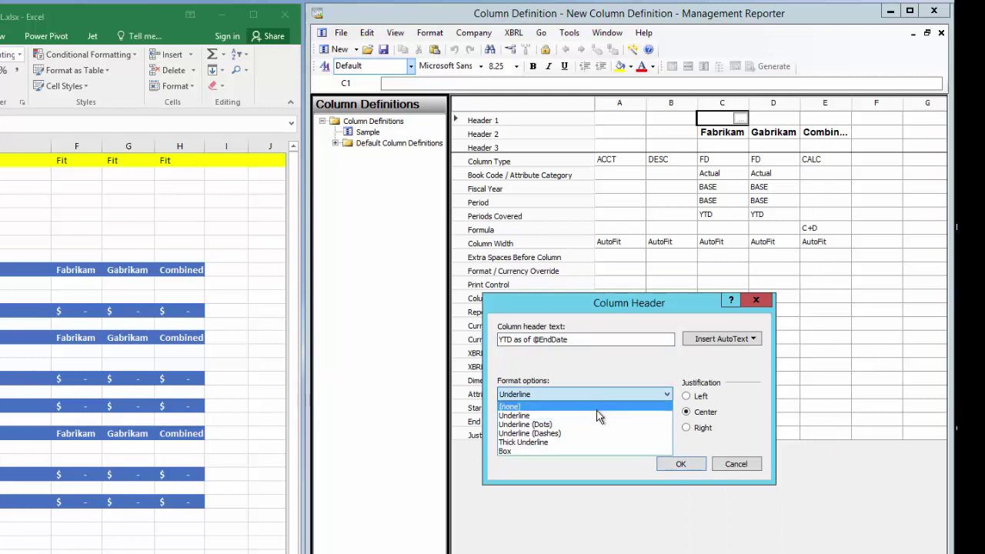
{"action": "left_click", "coordinate": [599, 408]}
{"action": "left_click", "coordinate": [668, 467]}
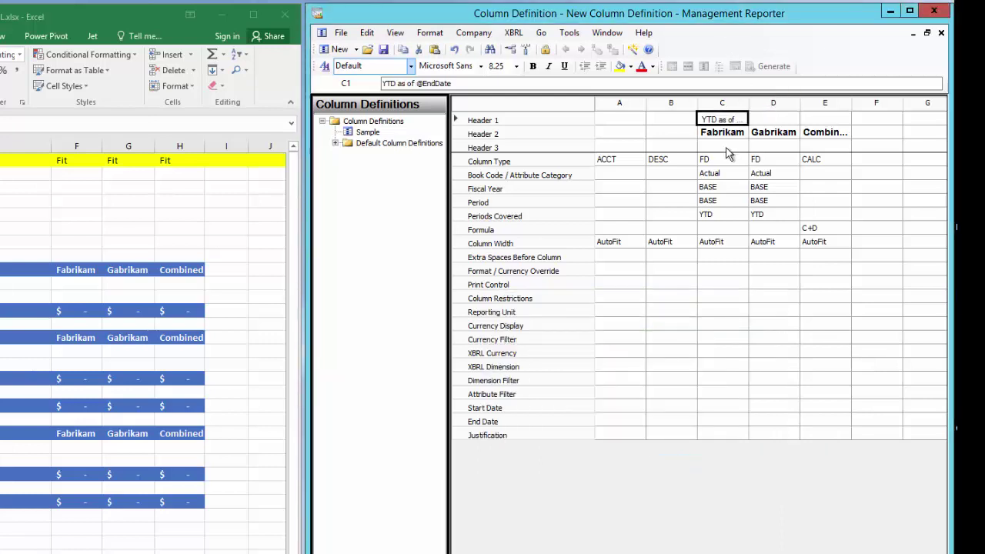
Apply the Column Headers style to C1 and paste the header into D1.
{"action": "left_click", "coordinate": [411, 66]}
{"action": "left_click", "coordinate": [383, 87]}
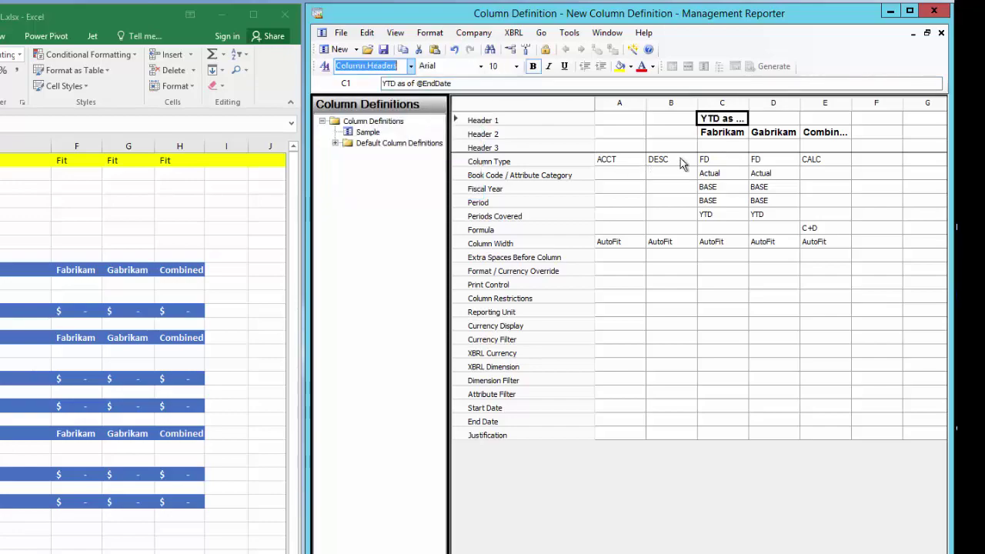
{"action": "left_click", "coordinate": [778, 121]}
{"action": "type", "text": "YTD as of @EndDate"}
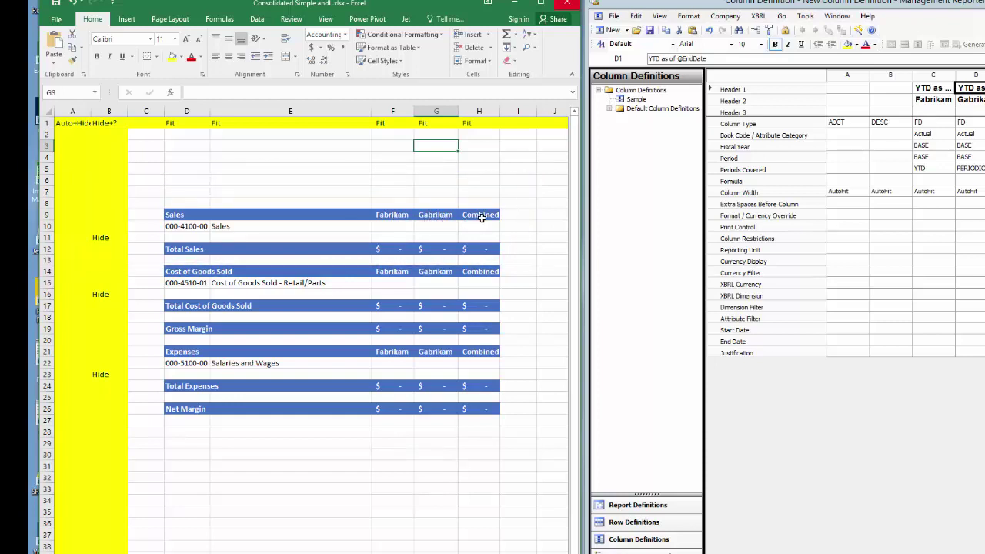
Select the Fabrikam Sales cell F10 in the workbook and show the Jet ribbon tools.
{"action": "left_click", "coordinate": [404, 227]}
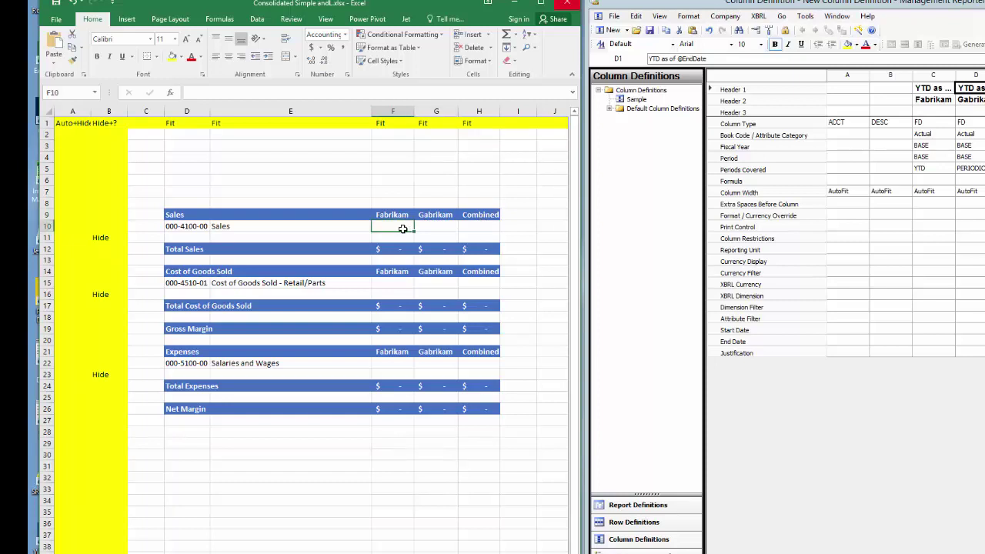
{"action": "left_click", "coordinate": [406, 19]}
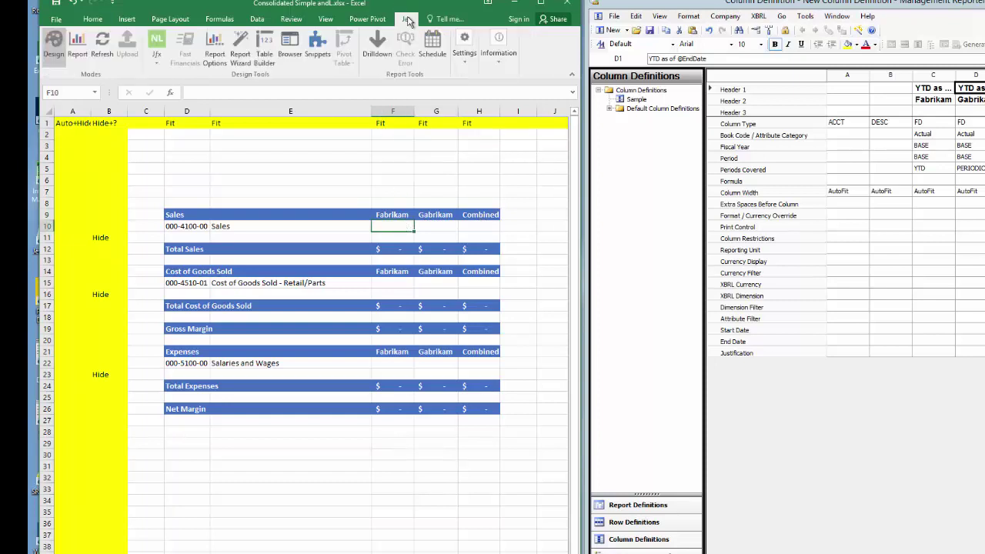
Start a GL function for F10 with Where set to Cell and What set to Balance.
{"action": "left_click", "coordinate": [157, 58]}
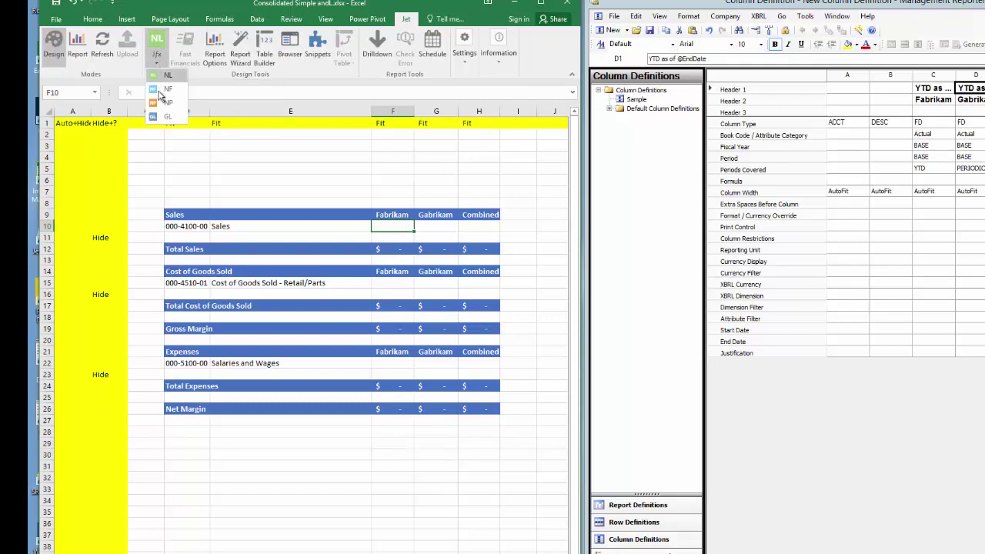
{"action": "left_click", "coordinate": [158, 117]}
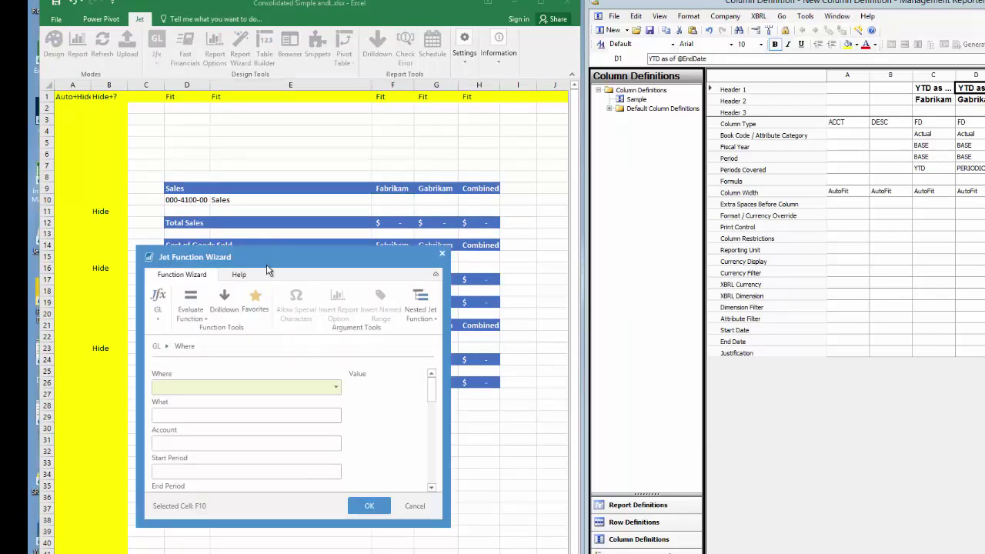
{"action": "left_click", "coordinate": [336, 388]}
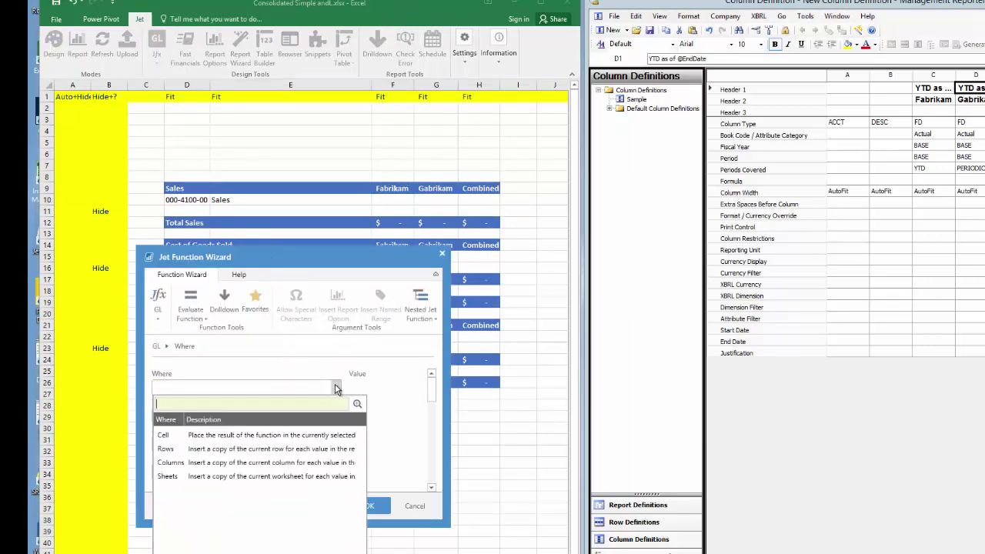
{"action": "left_click", "coordinate": [250, 435]}
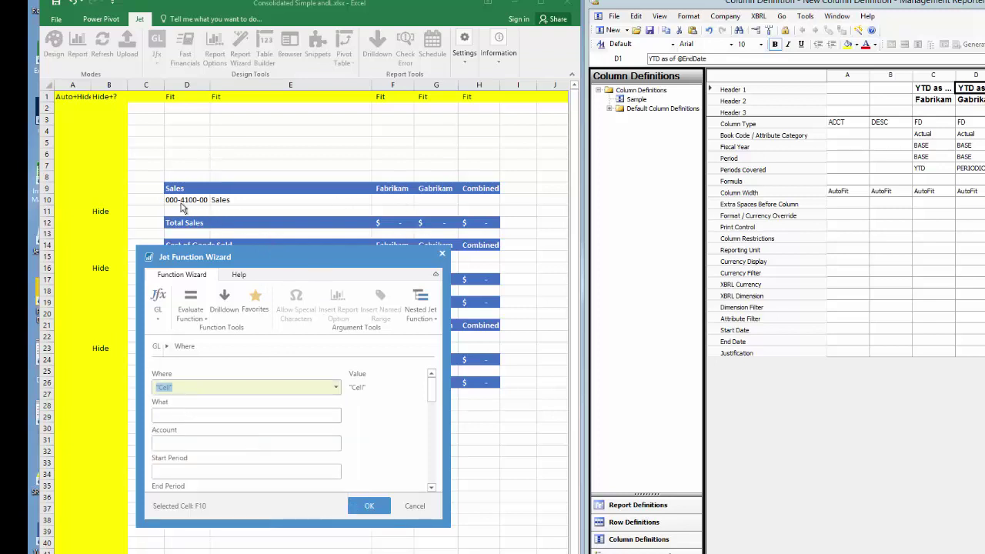
{"action": "left_click", "coordinate": [246, 412]}
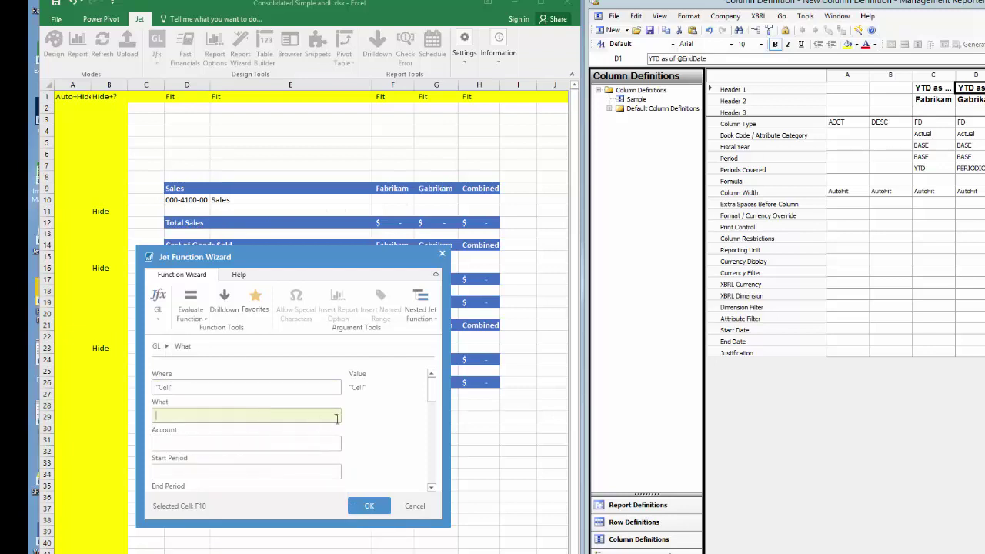
{"action": "left_click", "coordinate": [337, 416]}
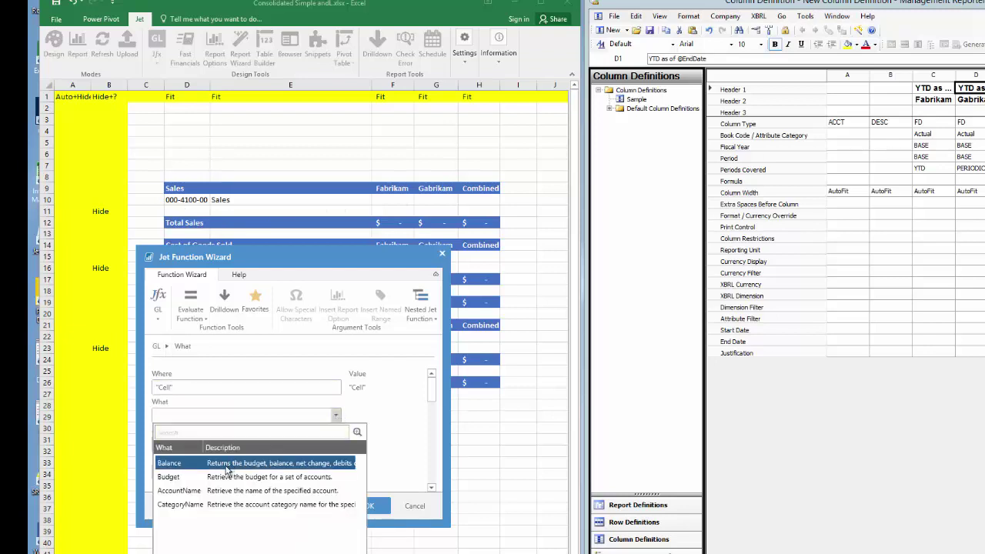
{"action": "left_click", "coordinate": [227, 465]}
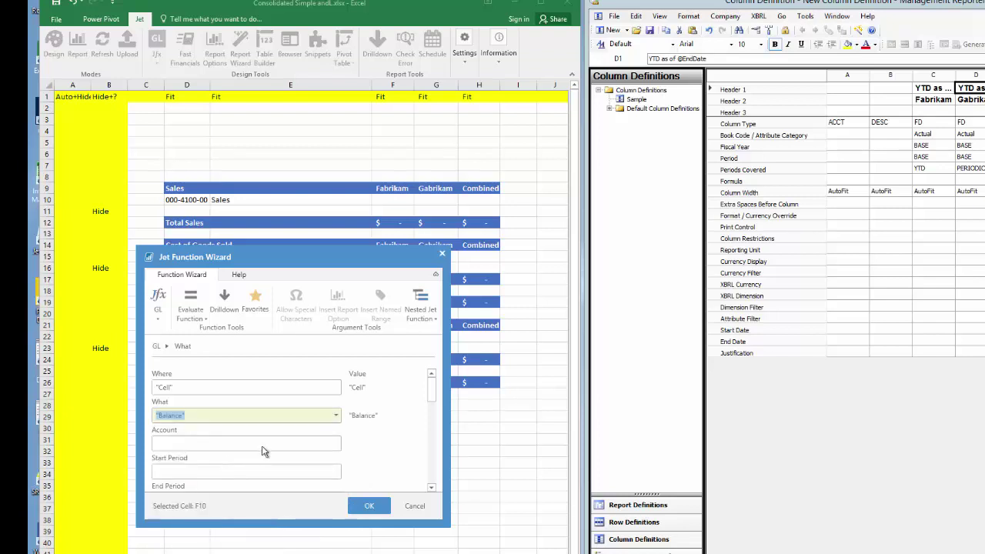
Set the GL Account argument to the column-anchored reference $D10.
{"action": "left_click", "coordinate": [220, 443]}
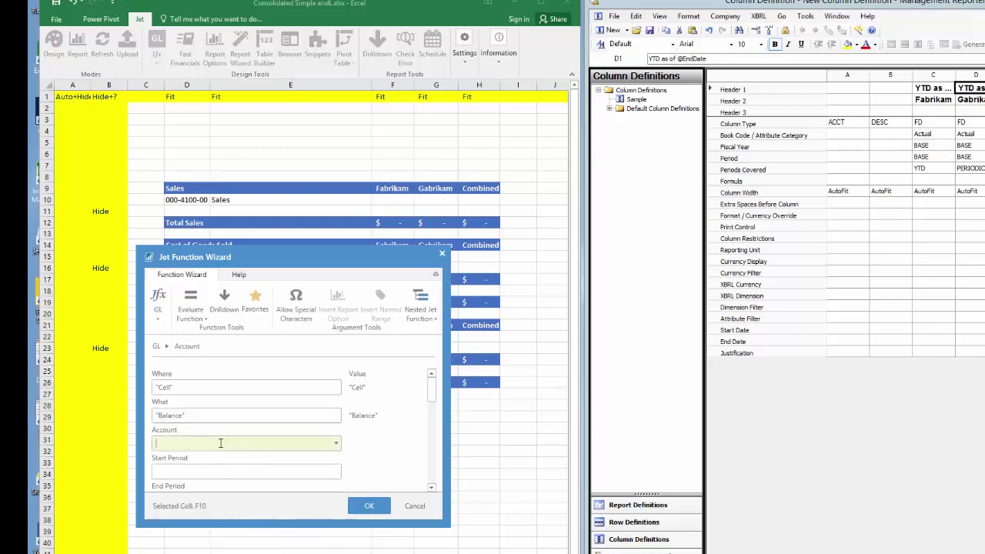
{"action": "left_click", "coordinate": [182, 199]}
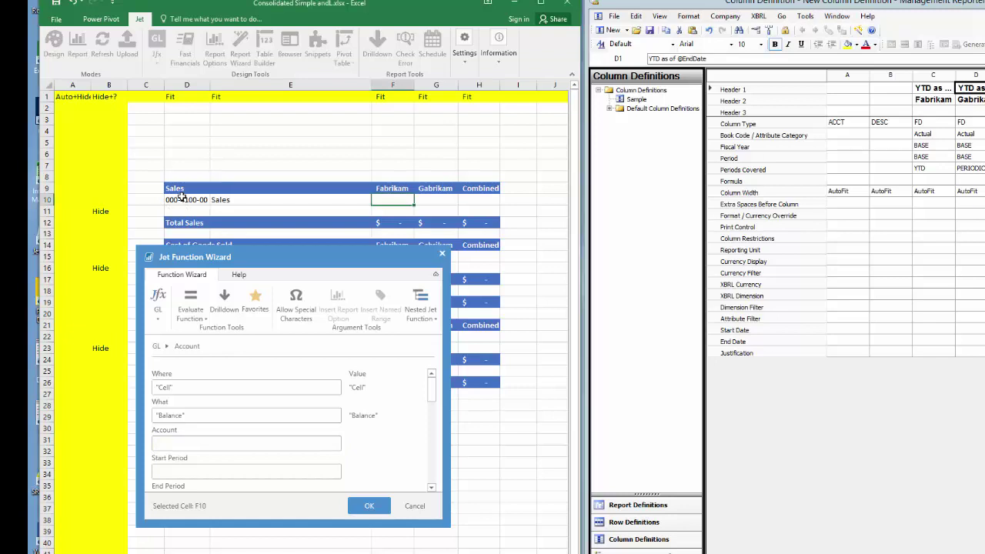
{"action": "left_click", "coordinate": [182, 199]}
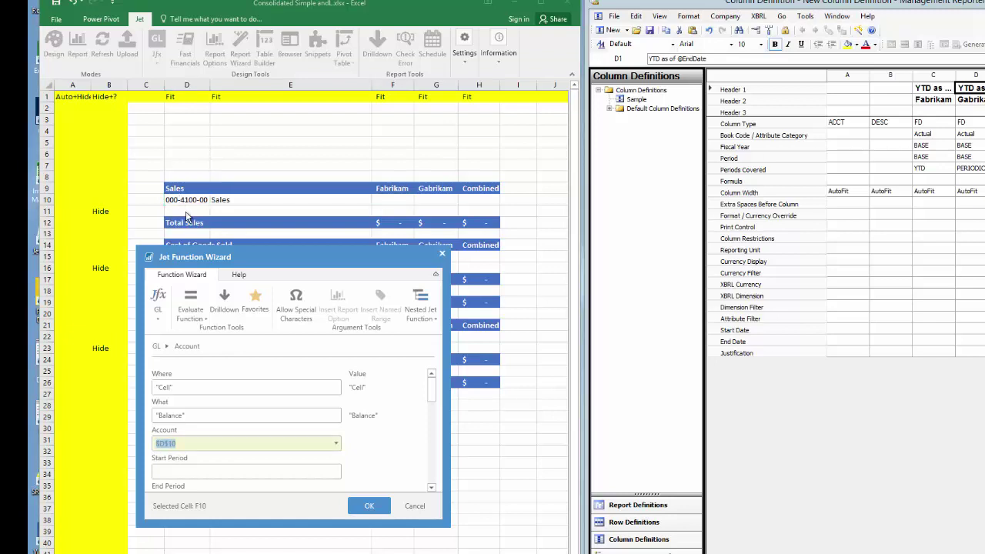
{"action": "key", "text": "F4"}
{"action": "key", "text": "F4"}
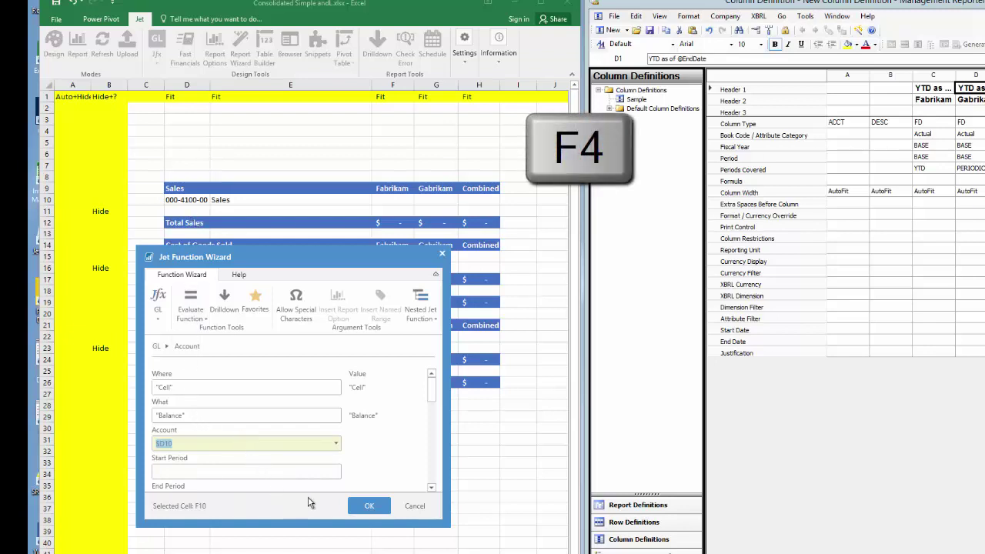
{"action": "left_click", "coordinate": [312, 471]}
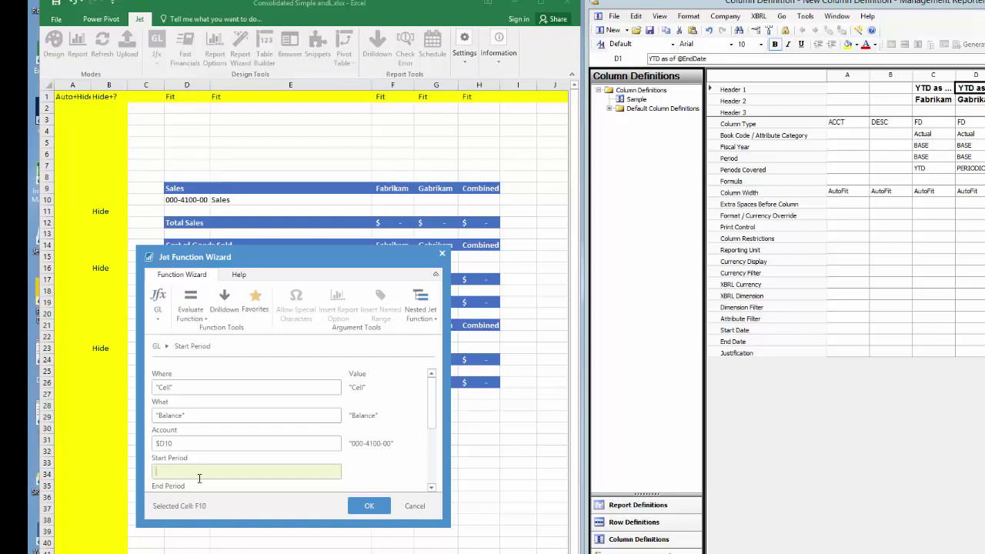
{"action": "scroll", "coordinate": [183, 473], "scroll_direction": "down", "scroll_amount": 3}
{"action": "scroll", "coordinate": [184, 471], "scroll_direction": "up", "scroll_amount": 3}
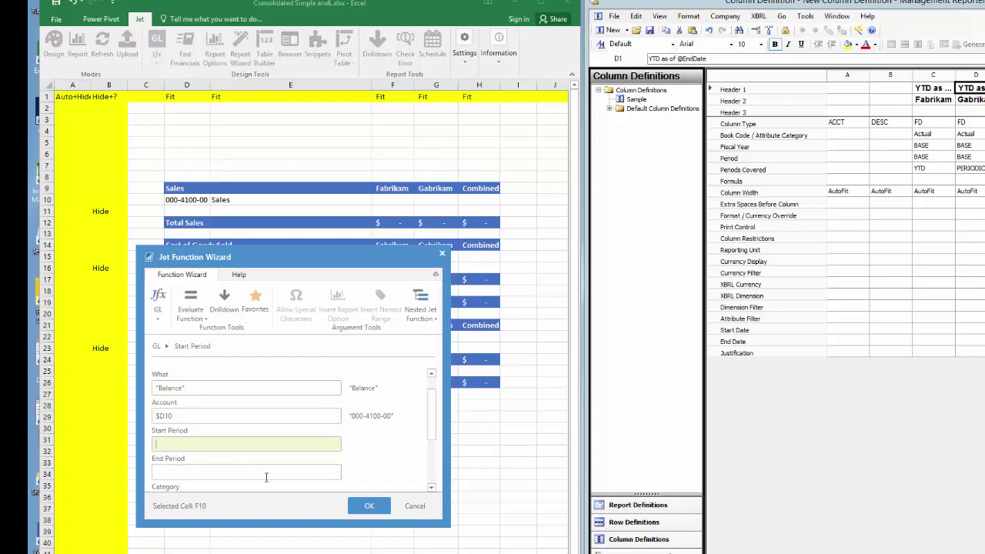
Confirm F10's GL Balance formula, then enter year 2017 in B7 and period 12 in B8.
{"action": "left_click", "coordinate": [371, 508]}
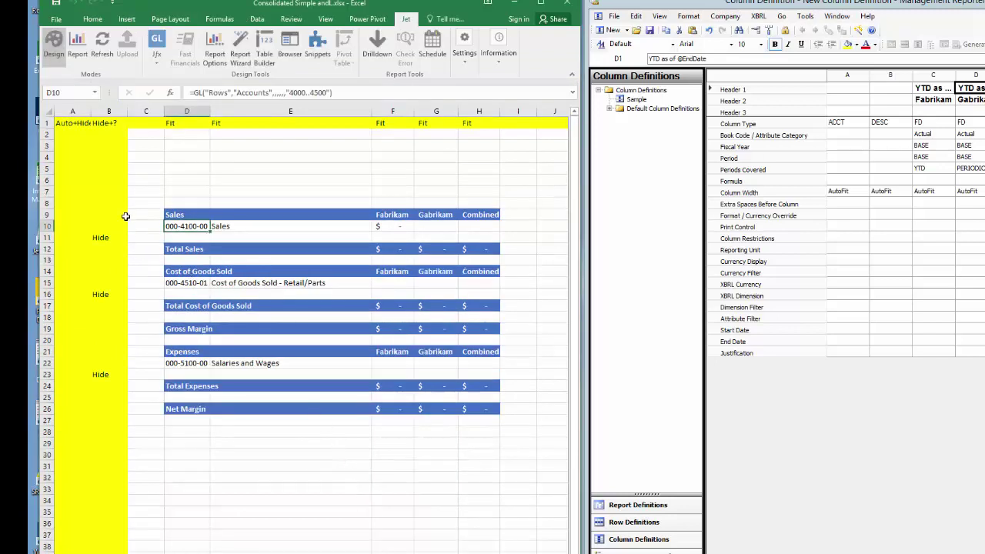
{"action": "left_click", "coordinate": [111, 214]}
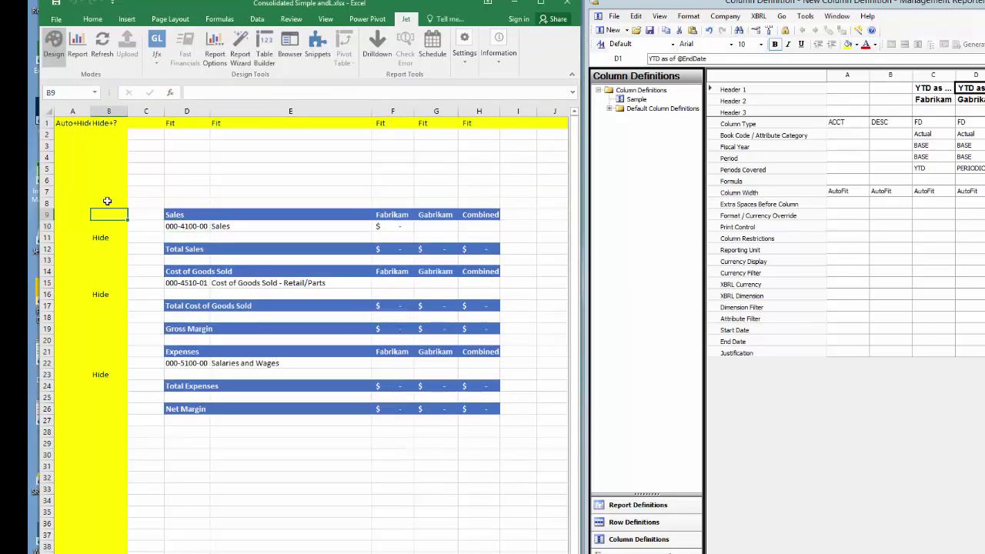
{"action": "left_click", "coordinate": [109, 192]}
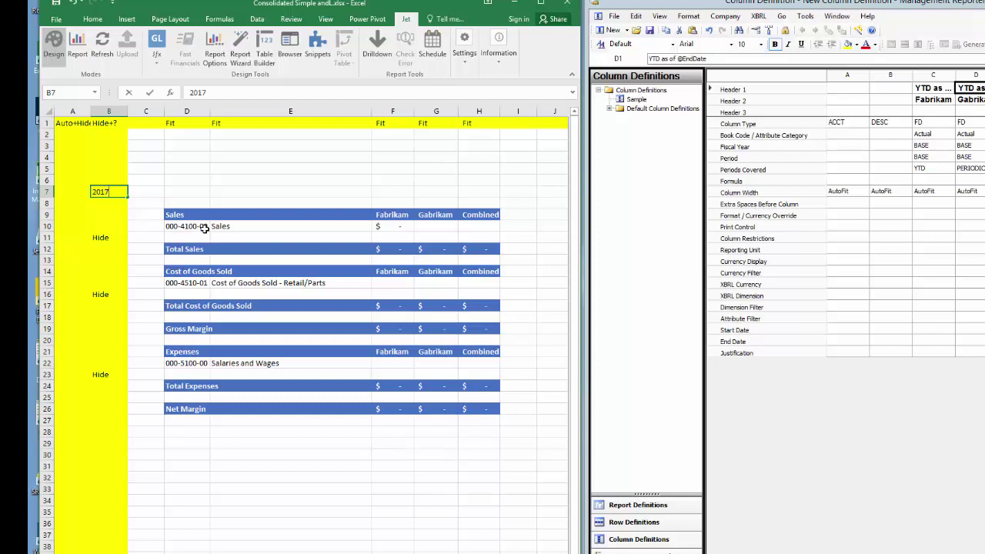
{"action": "key", "text": "Return"}
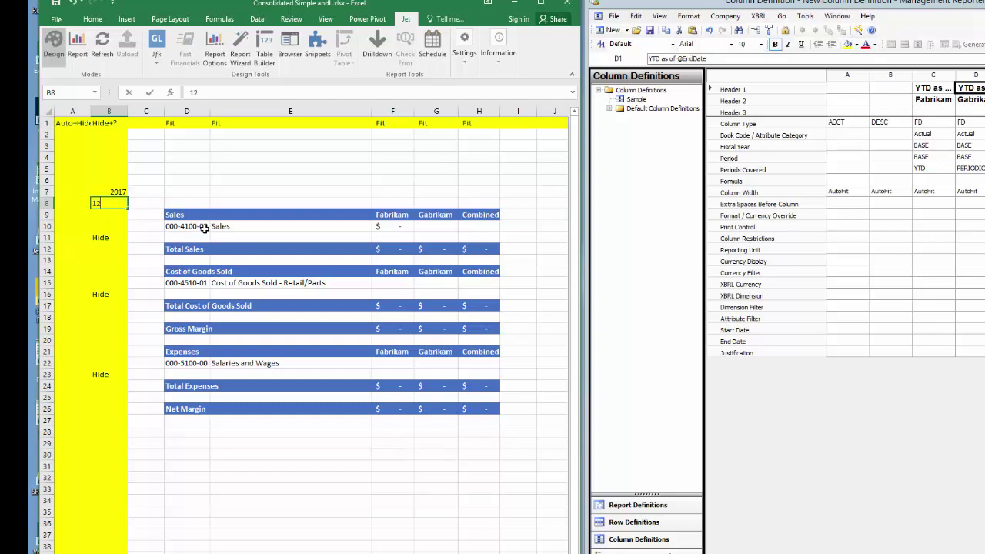
{"action": "key", "text": "Up"}
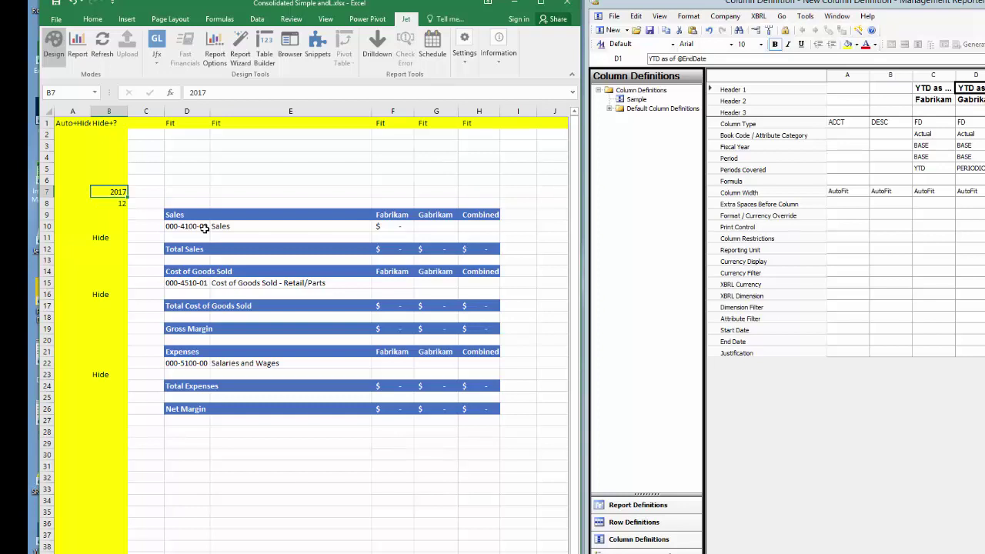
{"action": "left_click", "coordinate": [394, 226]}
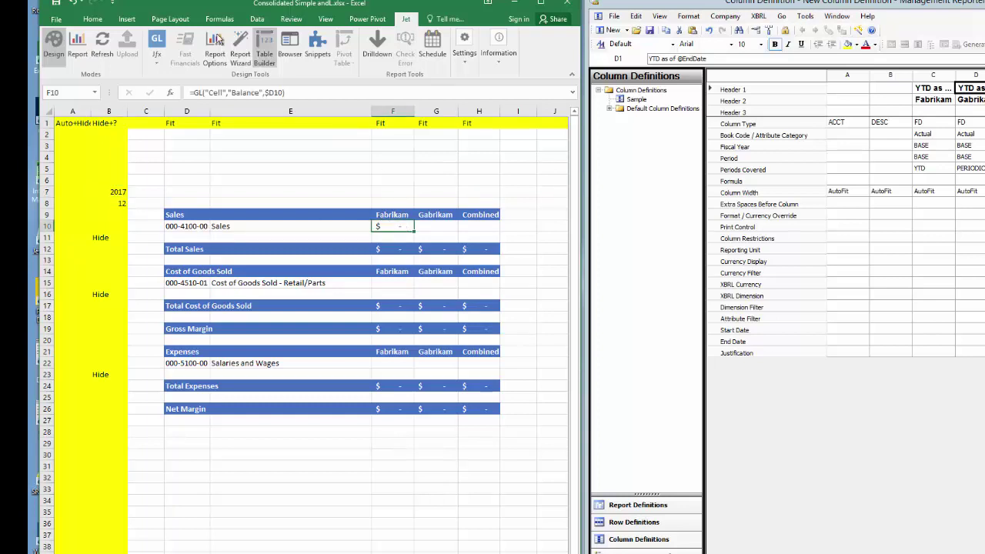
{"action": "left_click", "coordinate": [155, 46]}
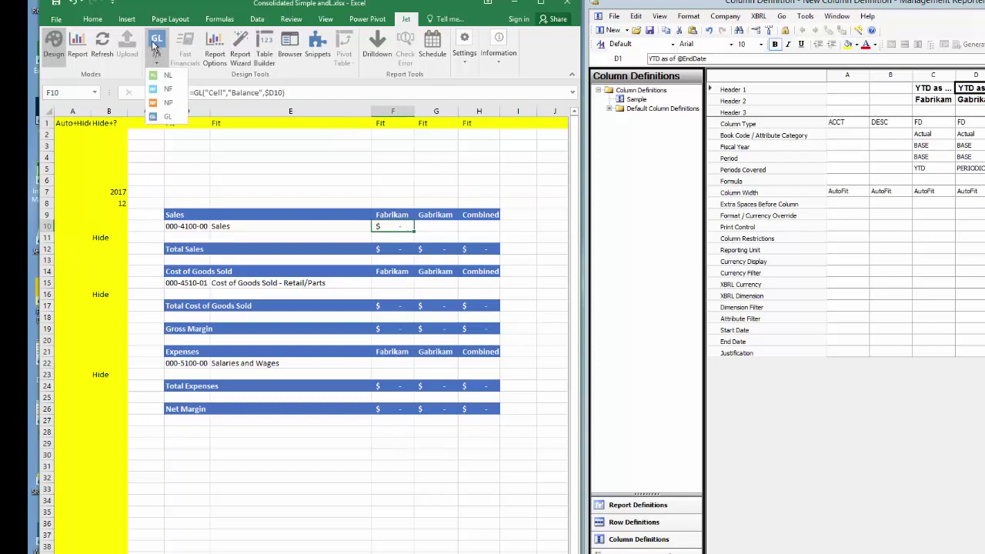
Edit F10's GL formula so its Start Period is $B$7&"/1".
{"action": "left_click", "coordinate": [166, 116]}
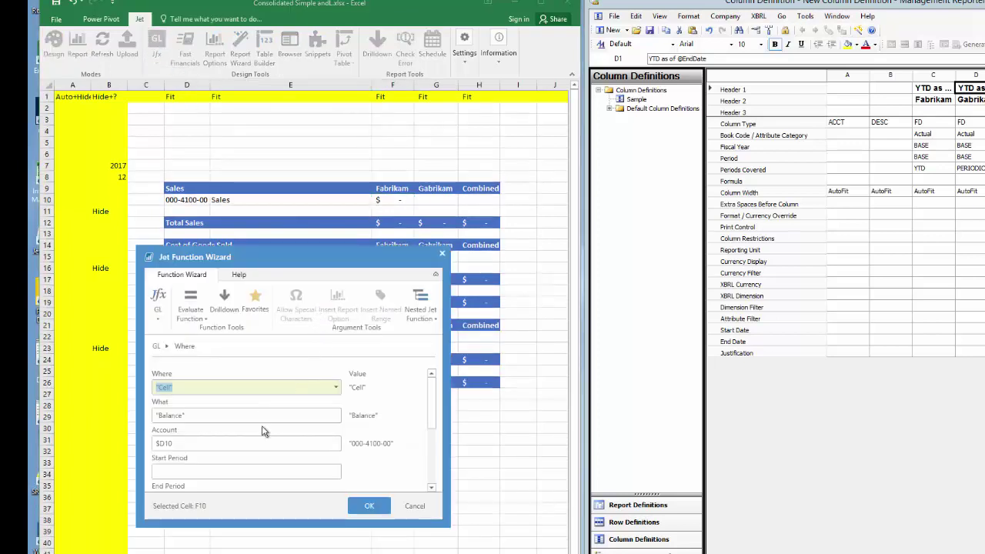
{"action": "left_click", "coordinate": [196, 466]}
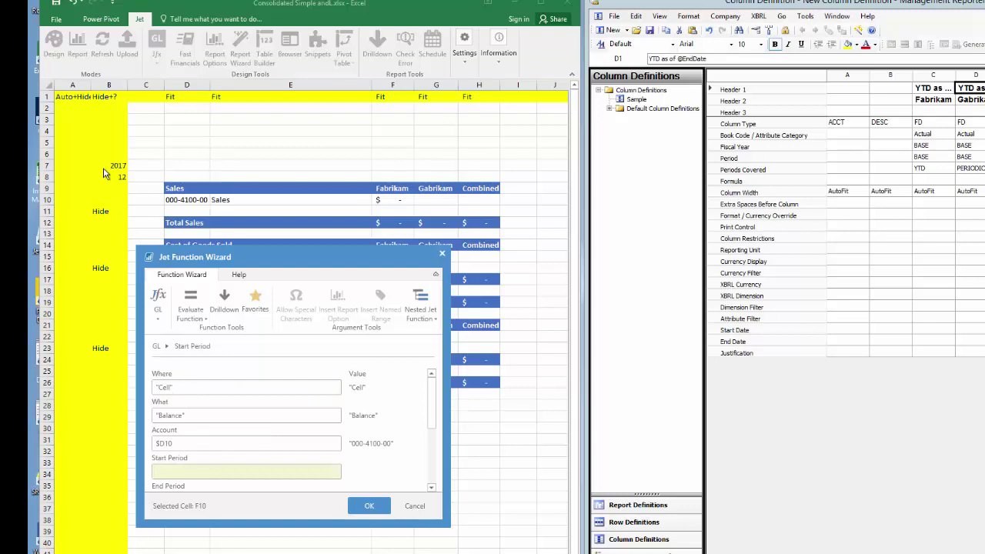
{"action": "key", "text": "F4"}
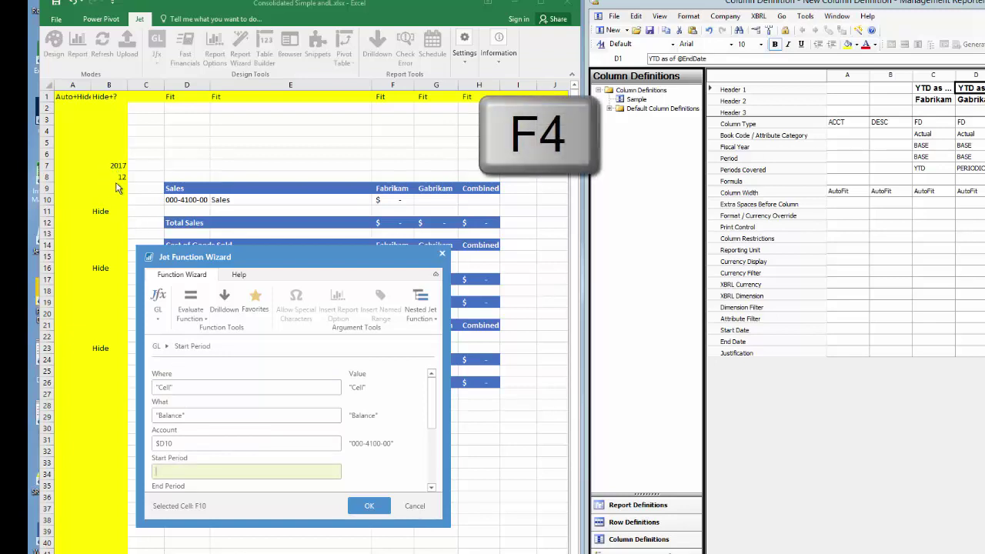
{"action": "left_click", "coordinate": [117, 167]}
{"action": "key", "text": "F4"}
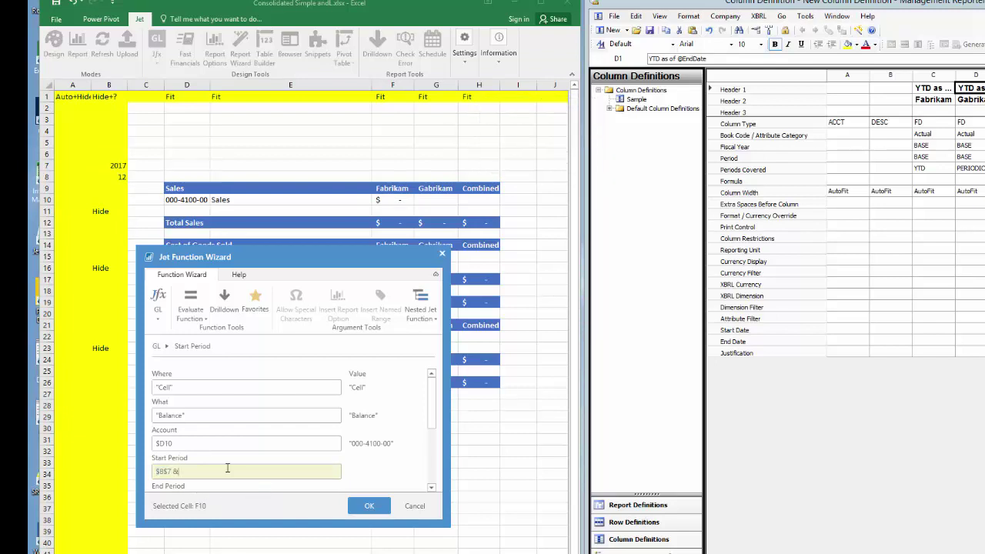
{"action": "type", "text": "&"}
{"action": "key", "text": "Tab"}
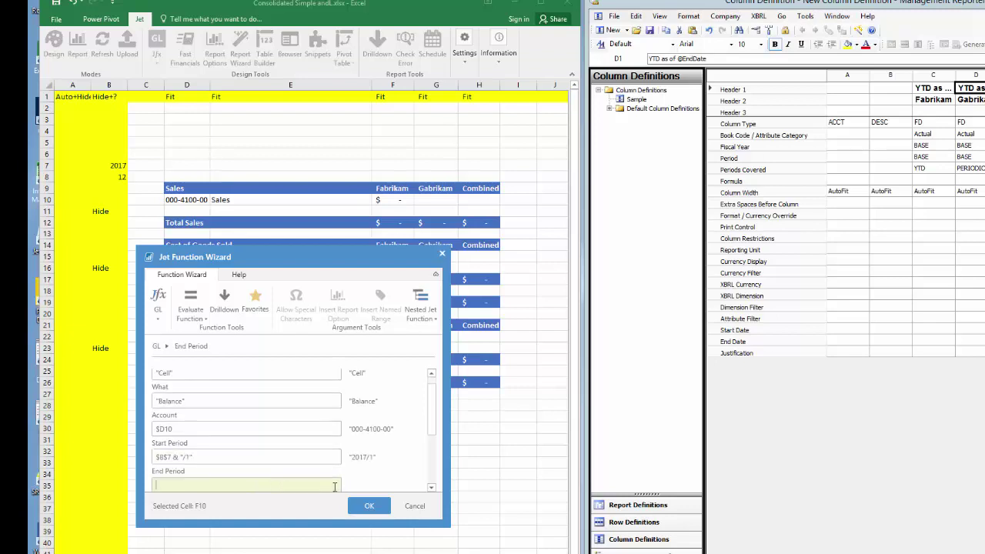
Set the End Period to $B$7&"/"&$B$8 and confirm the GL Balance function.
{"action": "left_click", "coordinate": [220, 458]}
{"action": "key", "text": "ctrl+c"}
{"action": "left_click", "coordinate": [190, 481]}
{"action": "key", "text": "ctrl+v"}
{"action": "scroll", "coordinate": [229, 481], "scroll_direction": "down", "scroll_amount": 2}
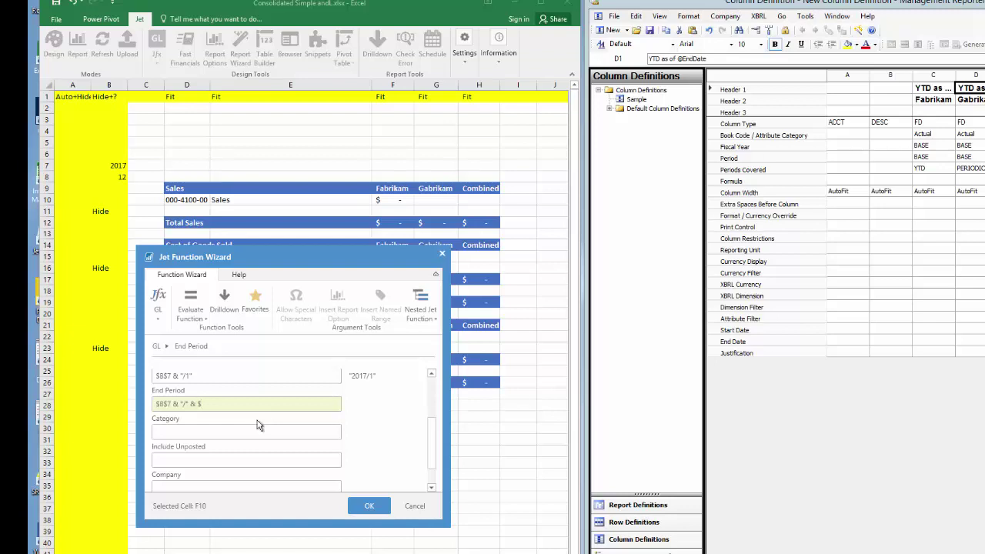
{"action": "left_click", "coordinate": [259, 428]}
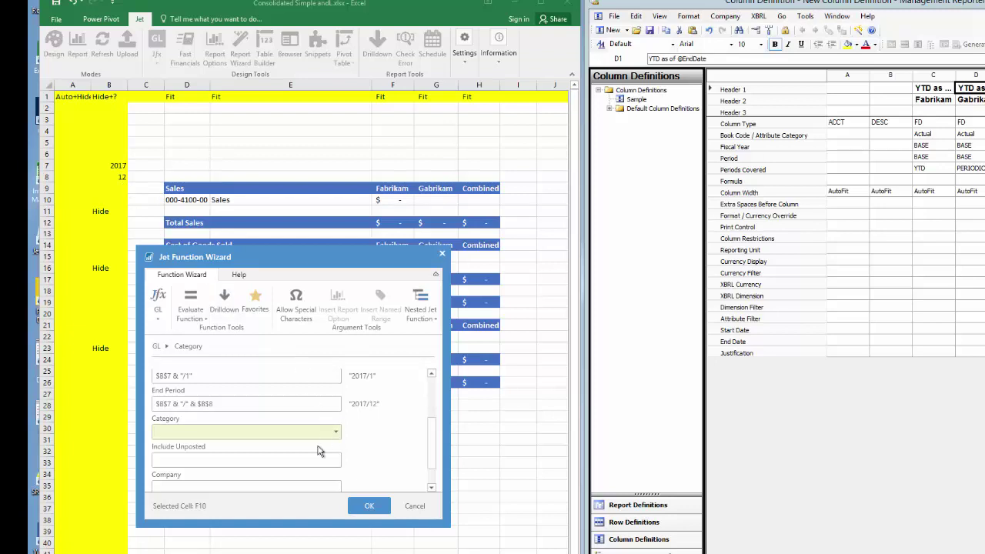
{"action": "left_click", "coordinate": [370, 508]}
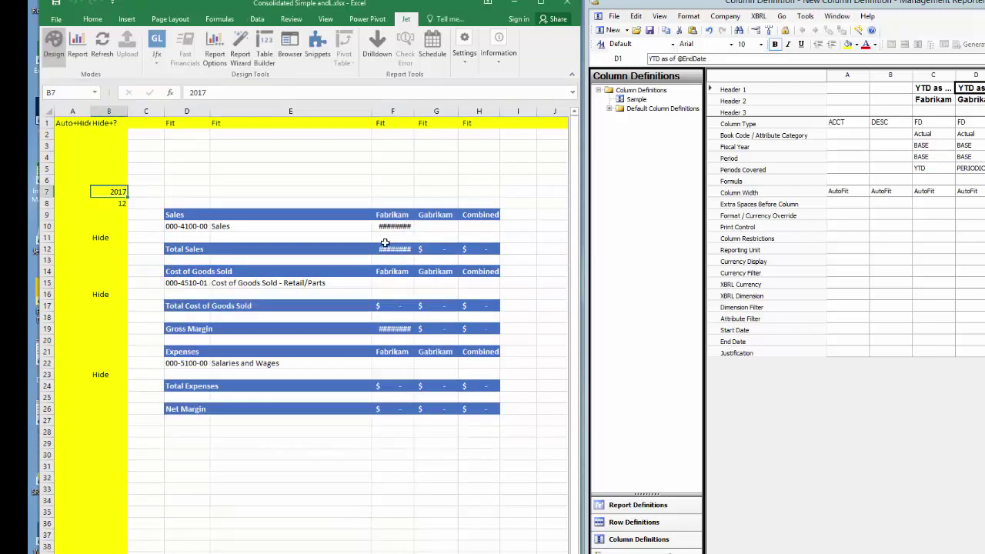
Refresh the Jet report to fill column F with Fabrikam YTD Sales balances.
{"action": "left_click", "coordinate": [101, 43]}
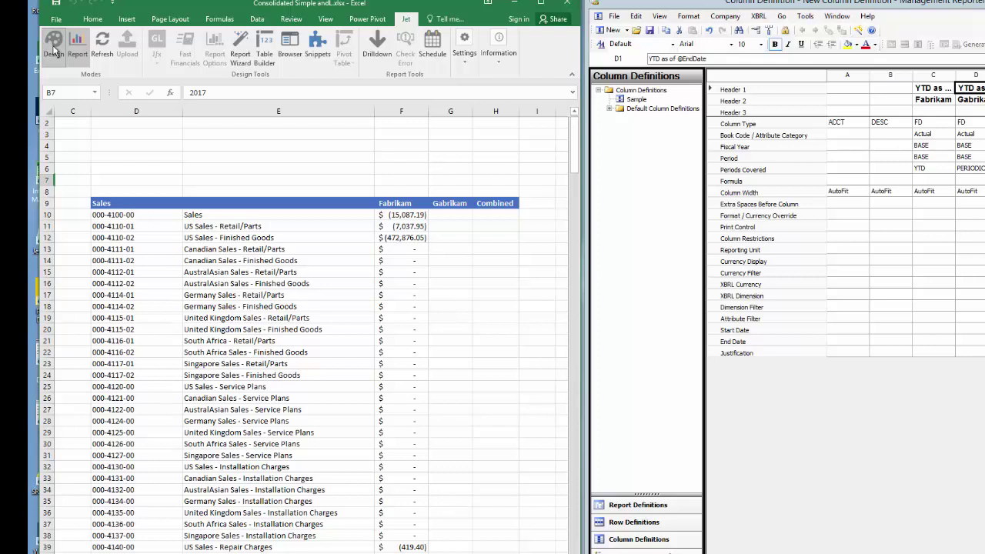
In Design mode, negate F10's GL formula so Sales shows as positive 15,087.19.
{"action": "left_click", "coordinate": [53, 48]}
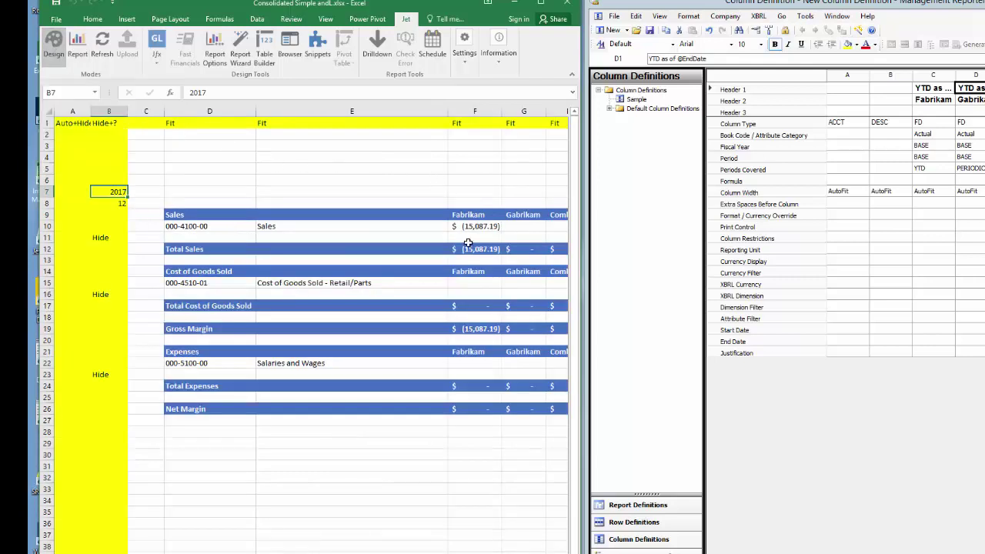
{"action": "left_click", "coordinate": [478, 224]}
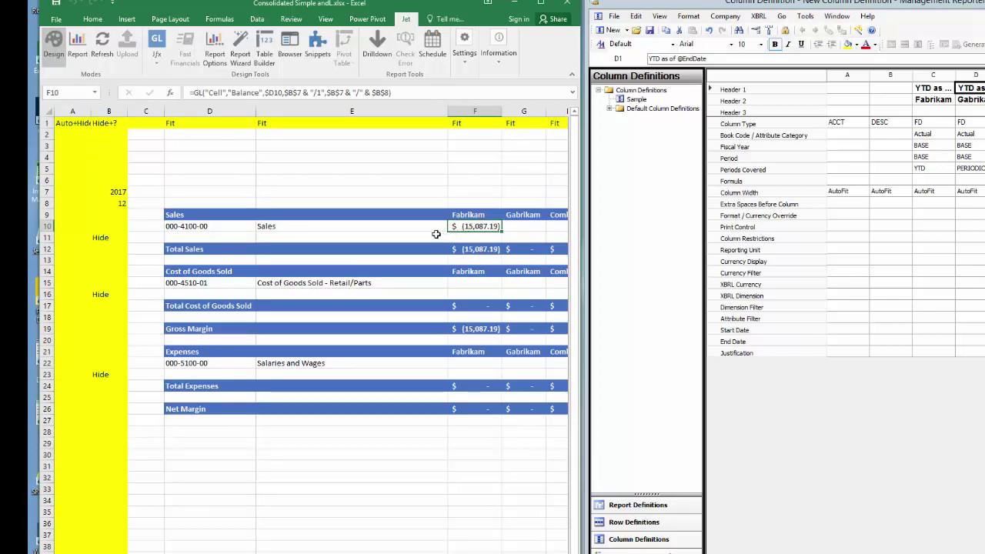
{"action": "left_click", "coordinate": [195, 93]}
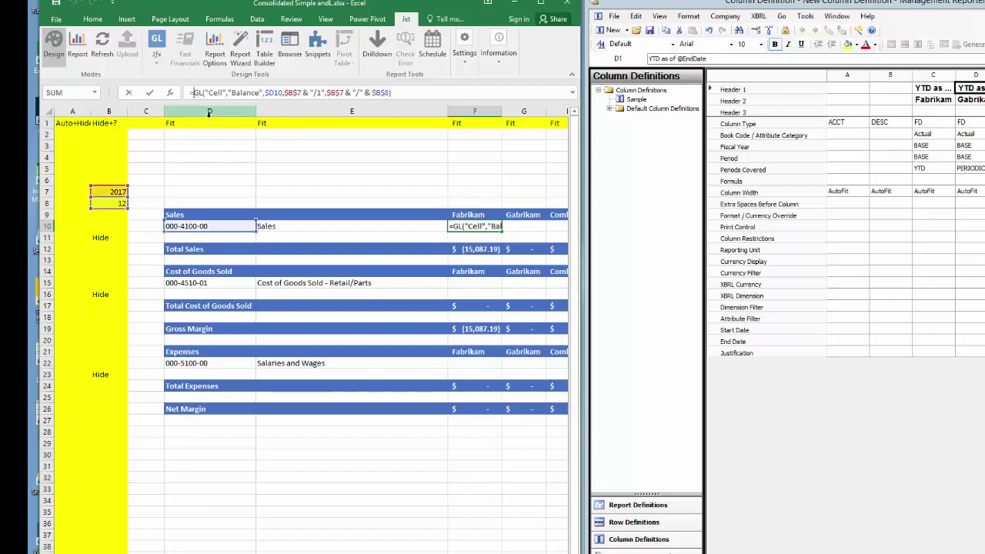
{"action": "type", "text": "-"}
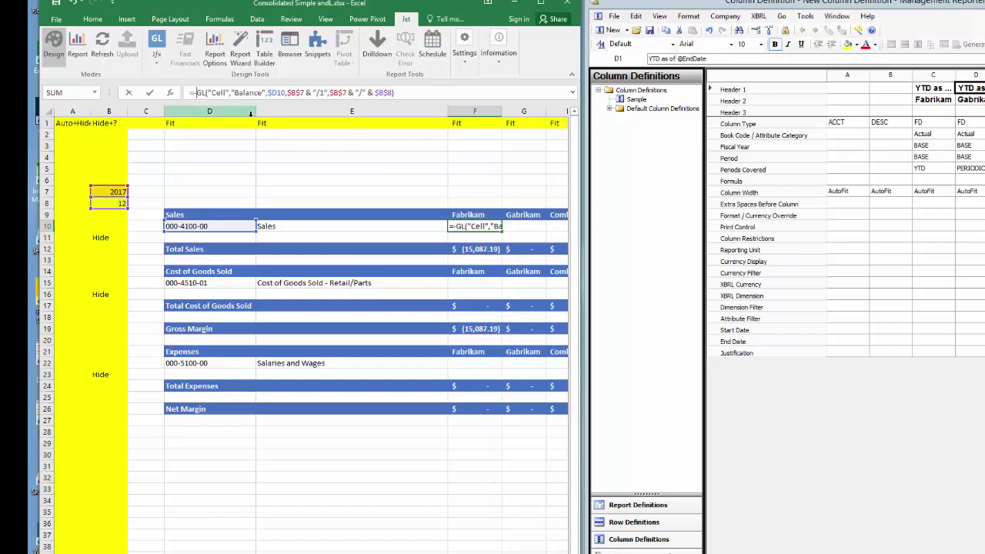
{"action": "key", "text": "Return"}
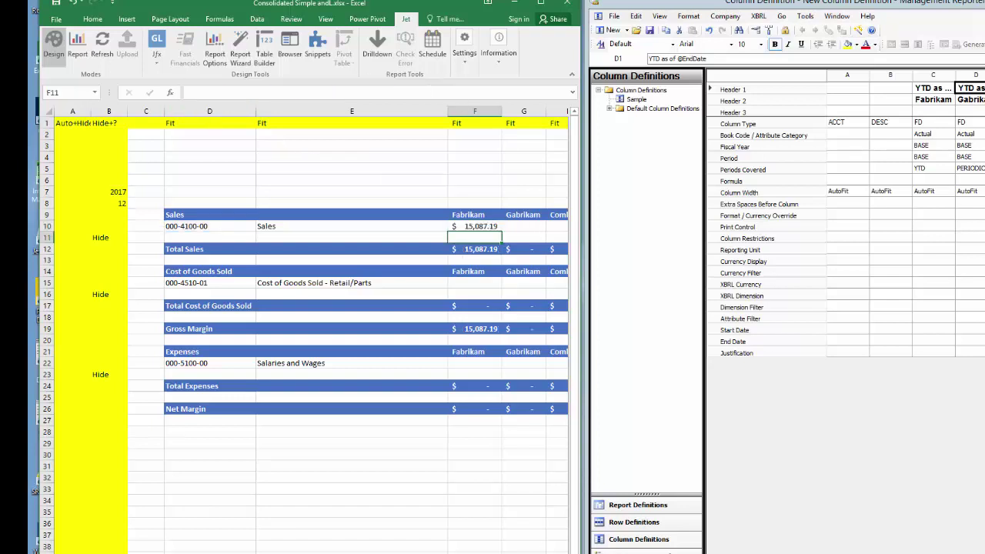
Copy the F10 balance formula into G10 for the Gabrikam column.
{"action": "scroll", "coordinate": [312, 329], "scroll_direction": "right", "scroll_amount": 1}
{"action": "left_click", "coordinate": [439, 226]}
{"action": "key", "text": "ctrl+c"}
{"action": "left_click", "coordinate": [488, 227]}
{"action": "key", "text": "ctrl+v"}
Enter =F10+G10 in H10 for the Combined Sales total.
{"action": "left_click", "coordinate": [529, 224]}
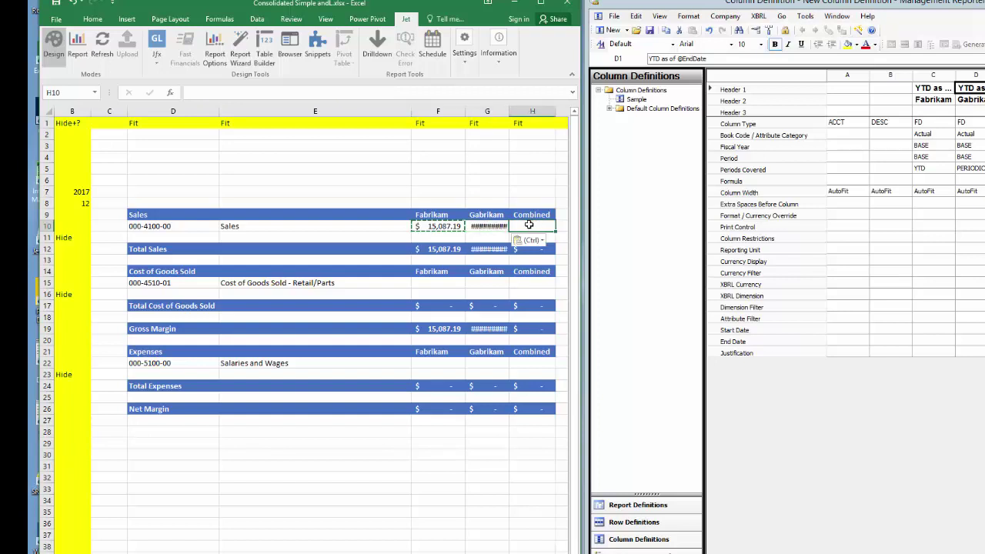
{"action": "type", "text": "="}
{"action": "left_click", "coordinate": [456, 226]}
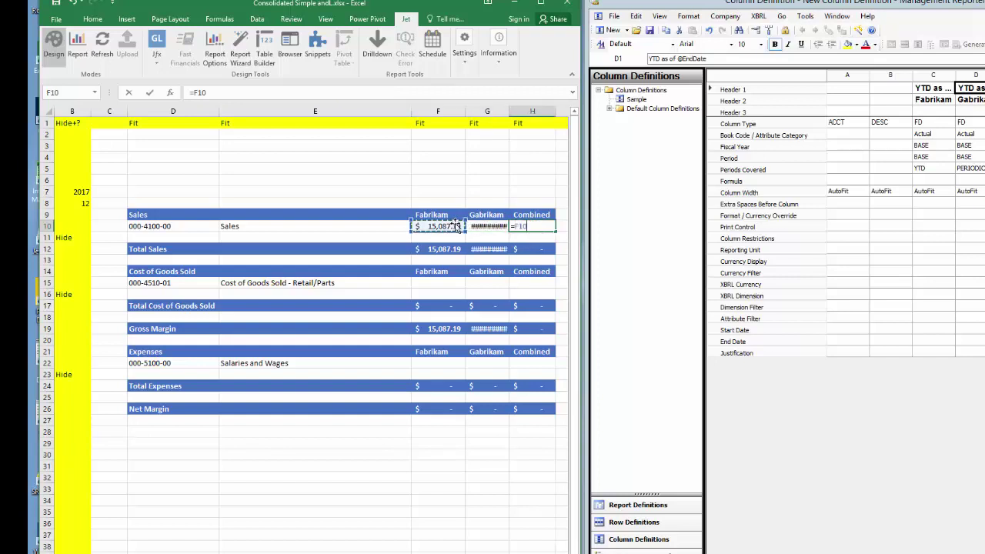
{"action": "type", "text": "+"}
{"action": "left_click", "coordinate": [491, 226]}
{"action": "key", "text": "Return"}
{"action": "left_click", "coordinate": [444, 228]}
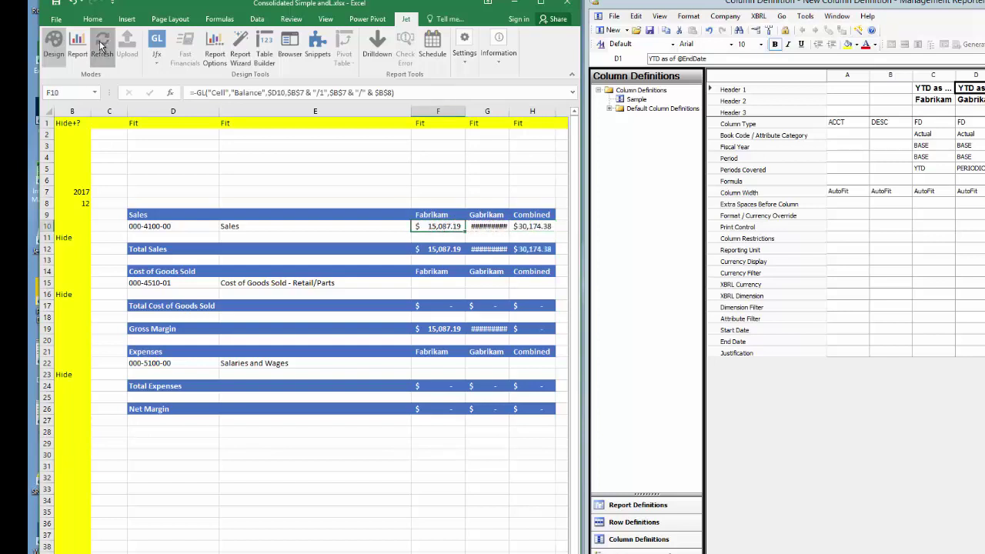
Run the report, then set the Jet default company to Gabrikam, Inc.
{"action": "left_click", "coordinate": [102, 48]}
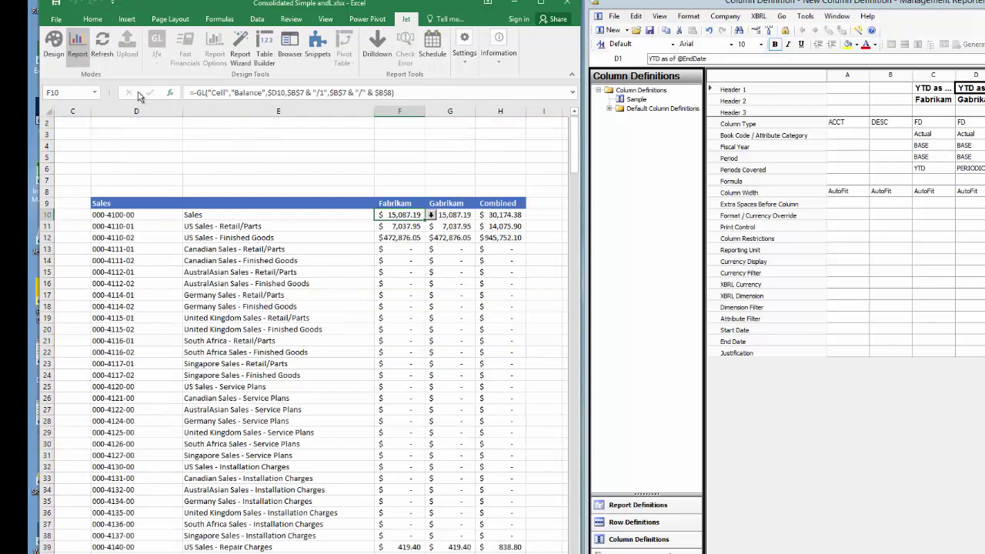
{"action": "left_click", "coordinate": [459, 63]}
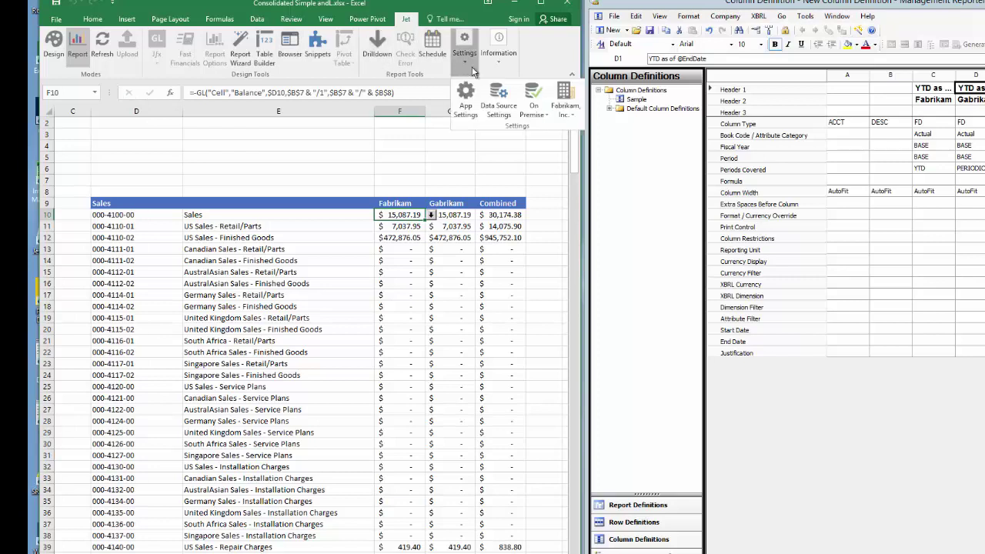
{"action": "left_click", "coordinate": [568, 120]}
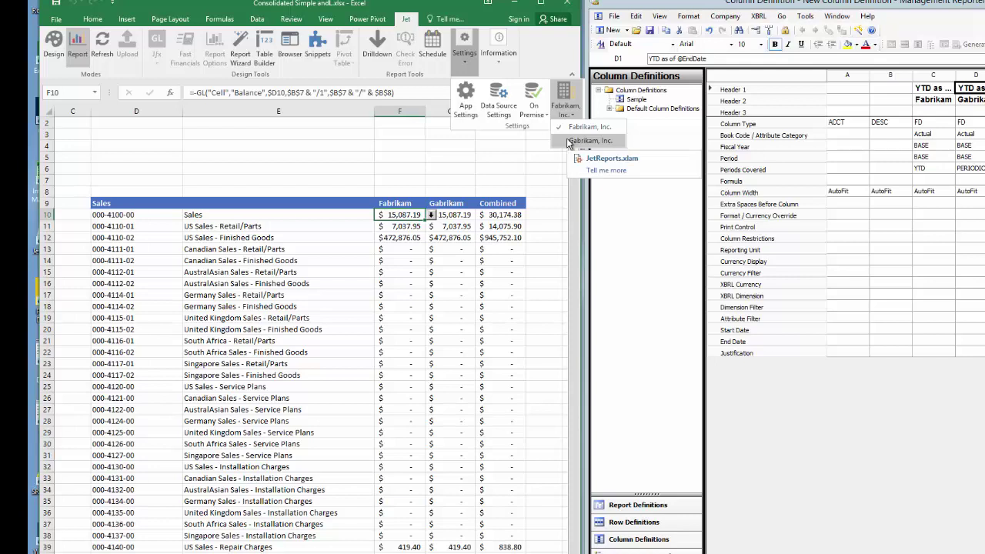
{"action": "left_click", "coordinate": [585, 140]}
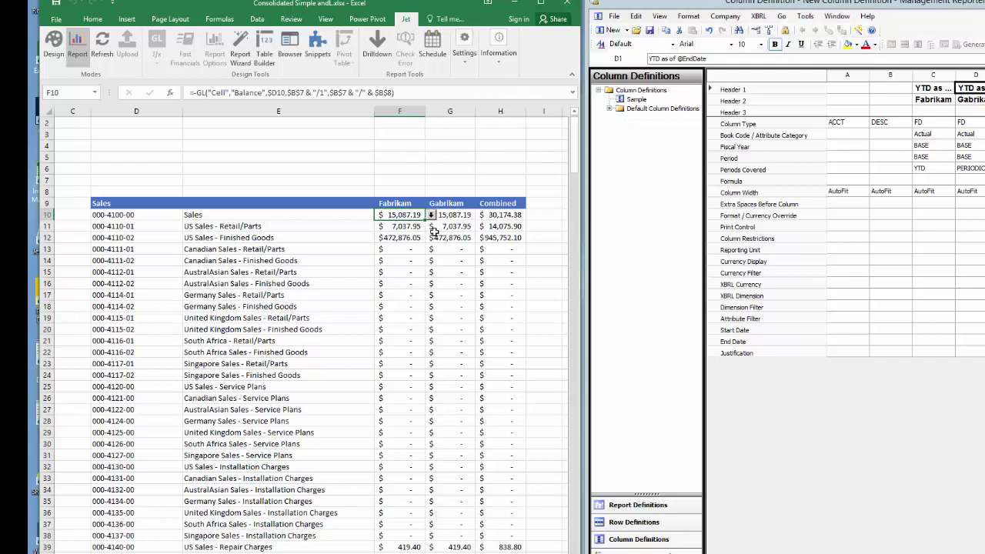
In Design mode, set F10's GL Company argument to Fabrikam, Inc.
{"action": "left_click", "coordinate": [54, 40]}
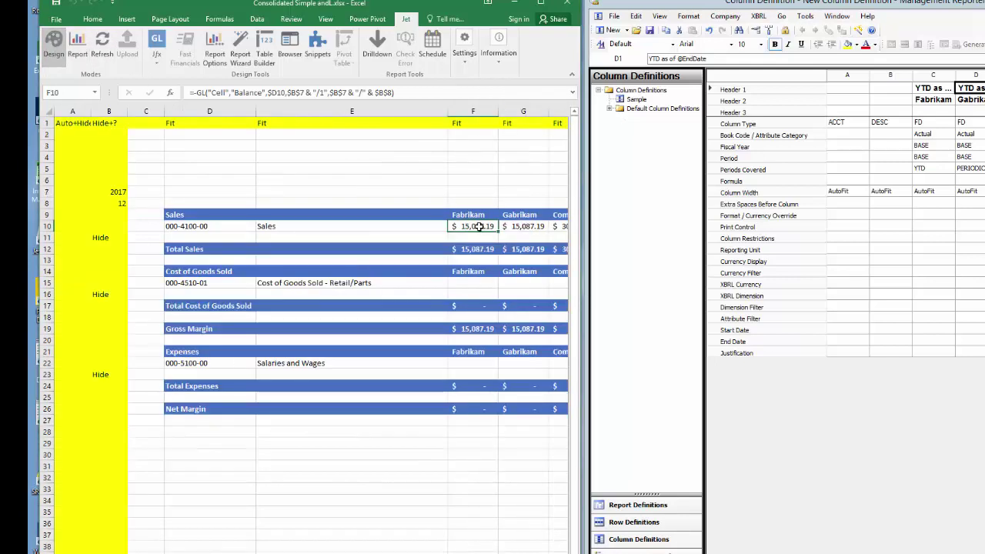
{"action": "left_click", "coordinate": [156, 43]}
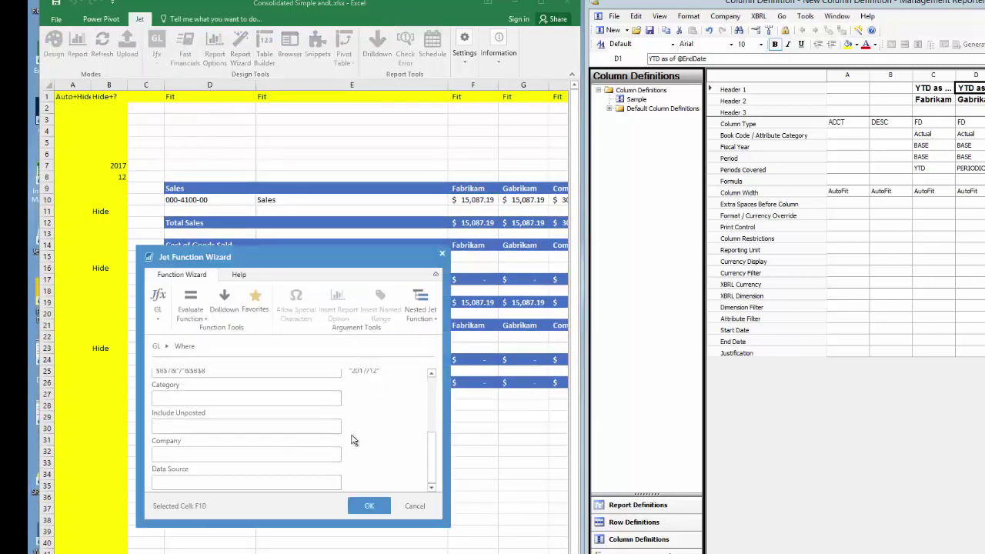
{"action": "left_click", "coordinate": [299, 459]}
{"action": "left_click", "coordinate": [336, 455]}
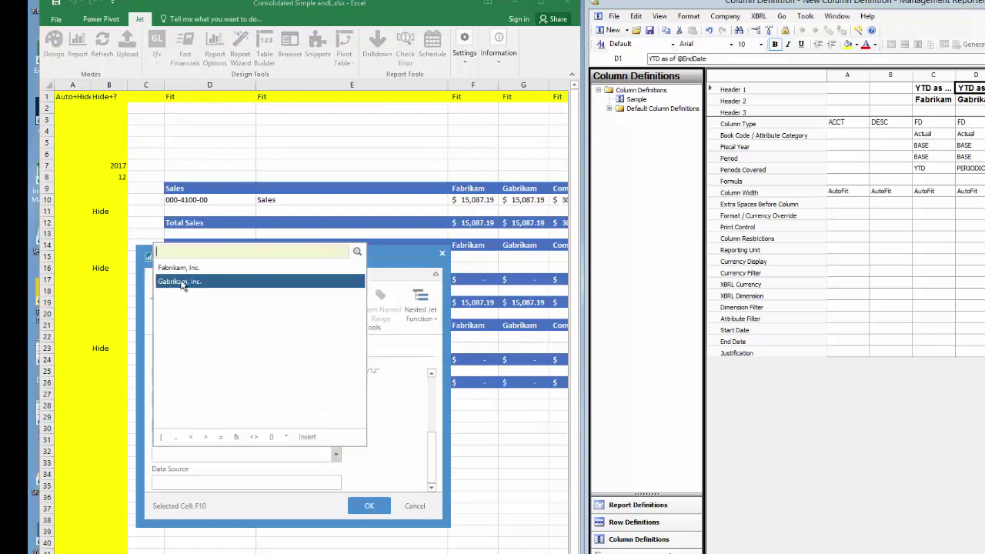
{"action": "left_click", "coordinate": [184, 268]}
{"action": "left_click", "coordinate": [369, 505]}
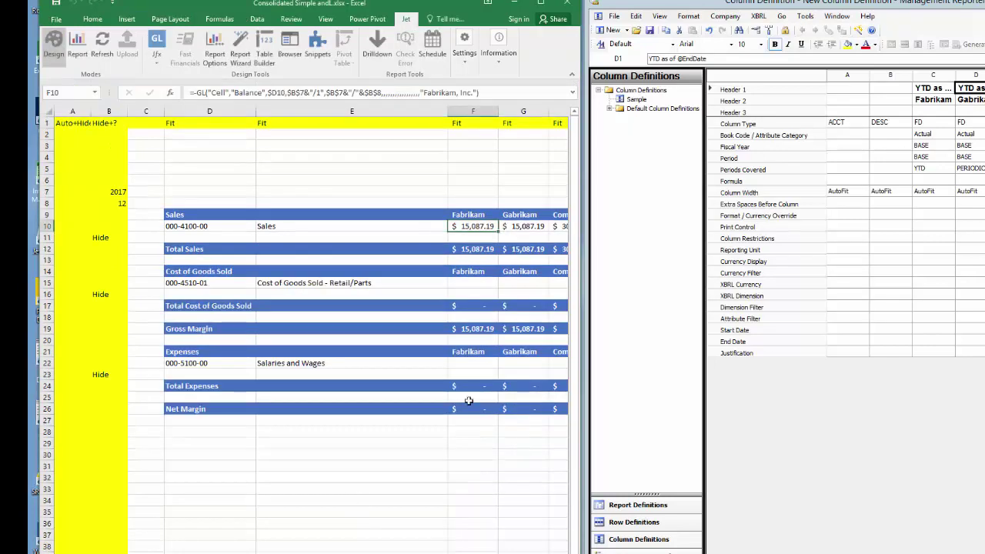
Set G10's GL Company argument to Gabrikam, Inc., giving Combined 22,218.19.
{"action": "double_click", "coordinate": [523, 225]}
{"action": "left_click", "coordinate": [331, 457]}
{"action": "left_click", "coordinate": [333, 455]}
{"action": "left_click", "coordinate": [182, 289]}
{"action": "left_click", "coordinate": [368, 506]}
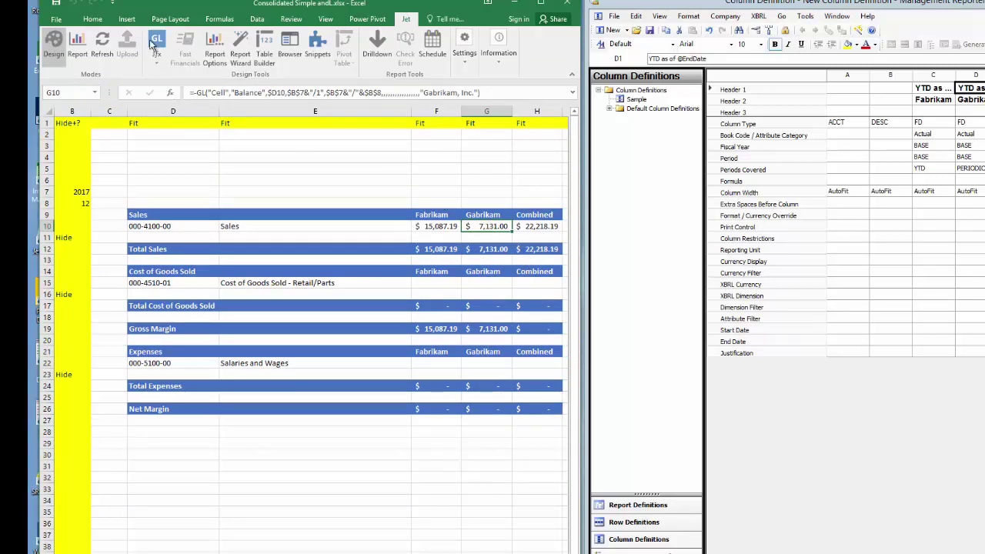
Run the report and review the Sales rows, with Combined totalling $864,727.59.
{"action": "left_click", "coordinate": [103, 46]}
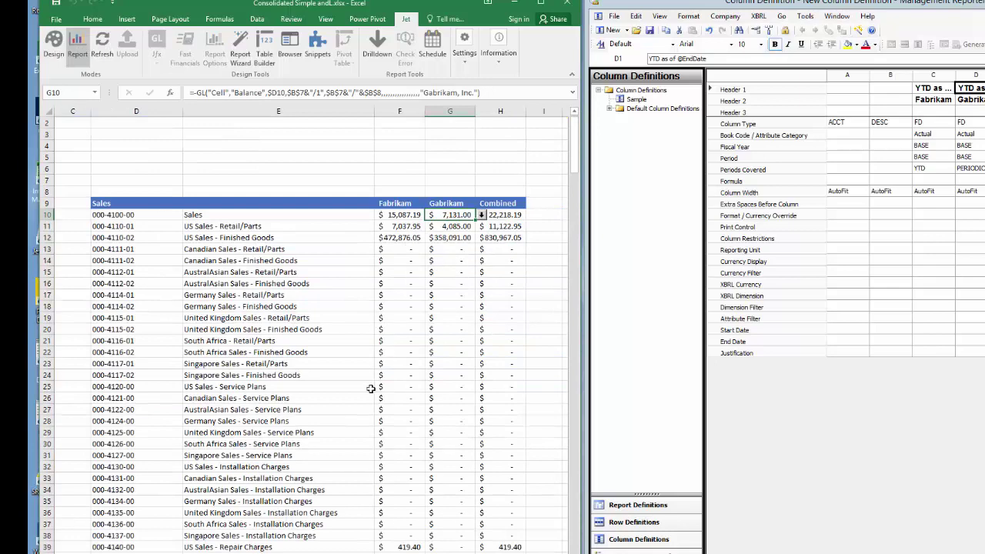
{"action": "scroll", "coordinate": [376, 416], "scroll_direction": "down", "scroll_amount": 4}
{"action": "scroll", "coordinate": [378, 439], "scroll_direction": "down", "scroll_amount": 6}
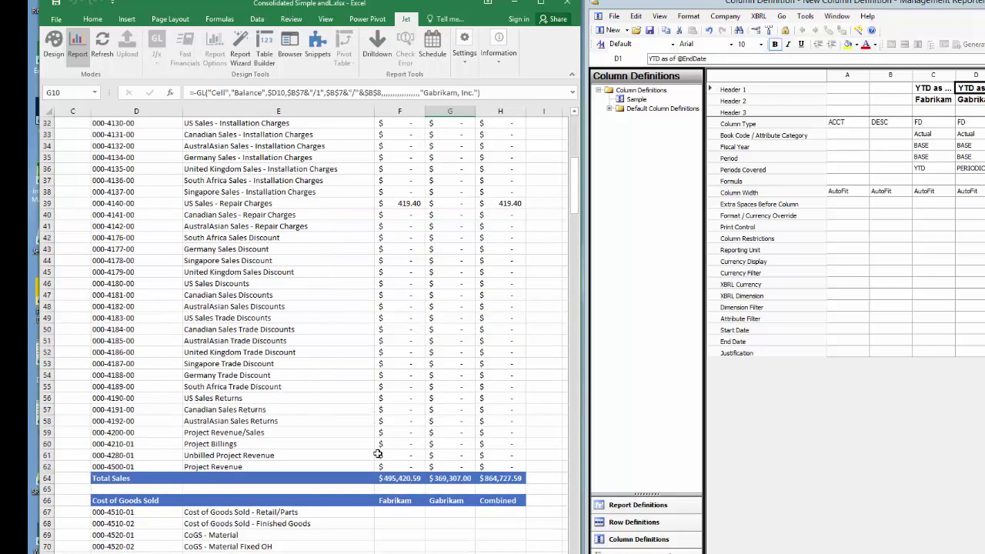
{"action": "scroll", "coordinate": [378, 454], "scroll_direction": "up", "scroll_amount": 7}
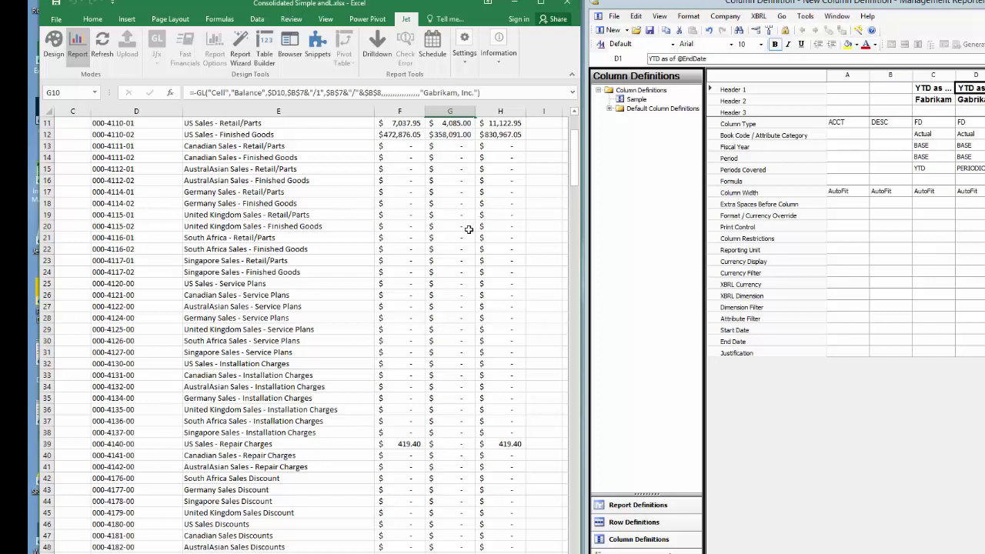
In Design mode, copy the Sales formulas F10:H10 to F15:H15 in Cost of Goods Sold.
{"action": "left_click", "coordinate": [53, 44]}
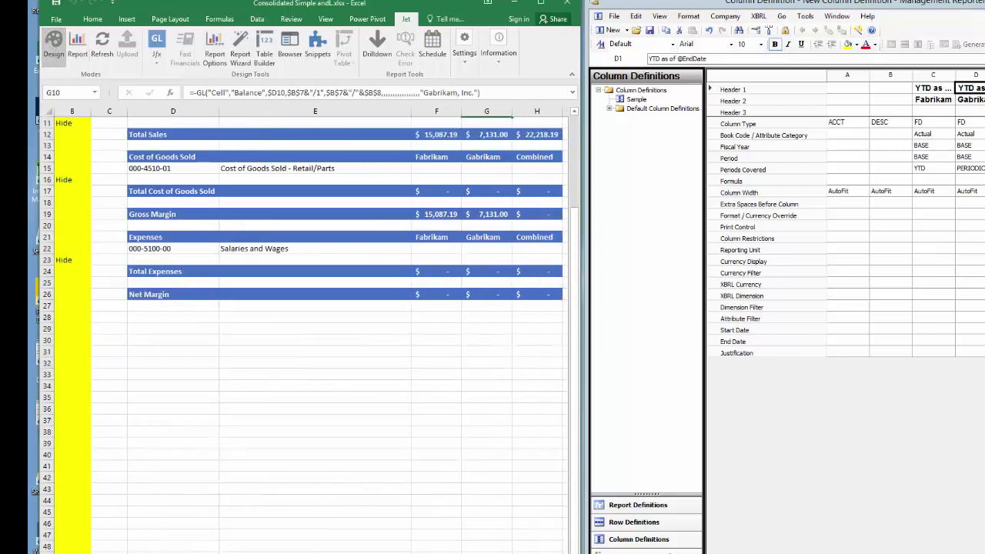
{"action": "scroll", "coordinate": [443, 200], "scroll_direction": "up", "scroll_amount": 1}
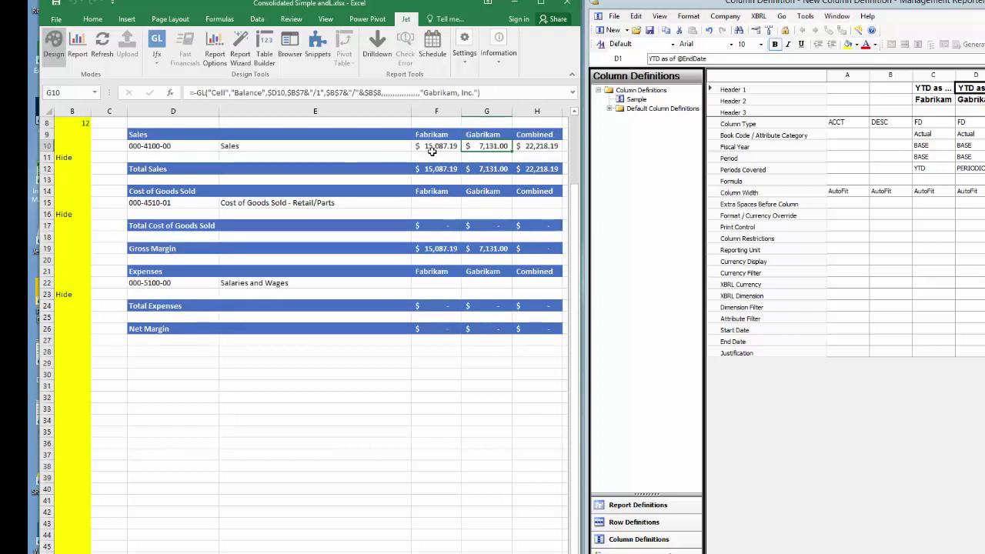
{"action": "left_click_drag", "start_coordinate": [439, 147], "coordinate": [539, 146]}
{"action": "key", "text": "ctrl+c"}
{"action": "left_click", "coordinate": [427, 202]}
{"action": "key", "text": "ctrl+v"}
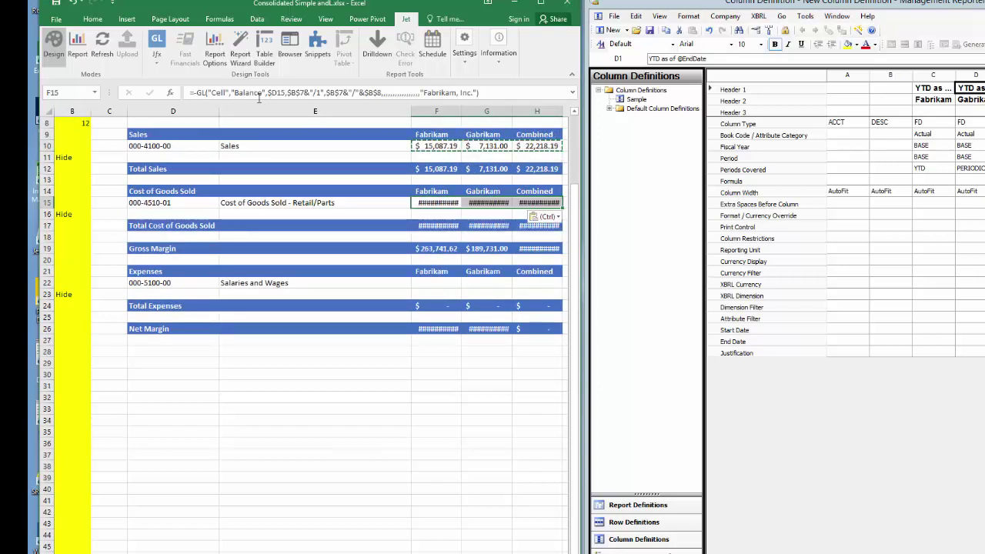
Remove the minus sign from the F15 and G15 formulas so costs show positive.
{"action": "left_click", "coordinate": [196, 92]}
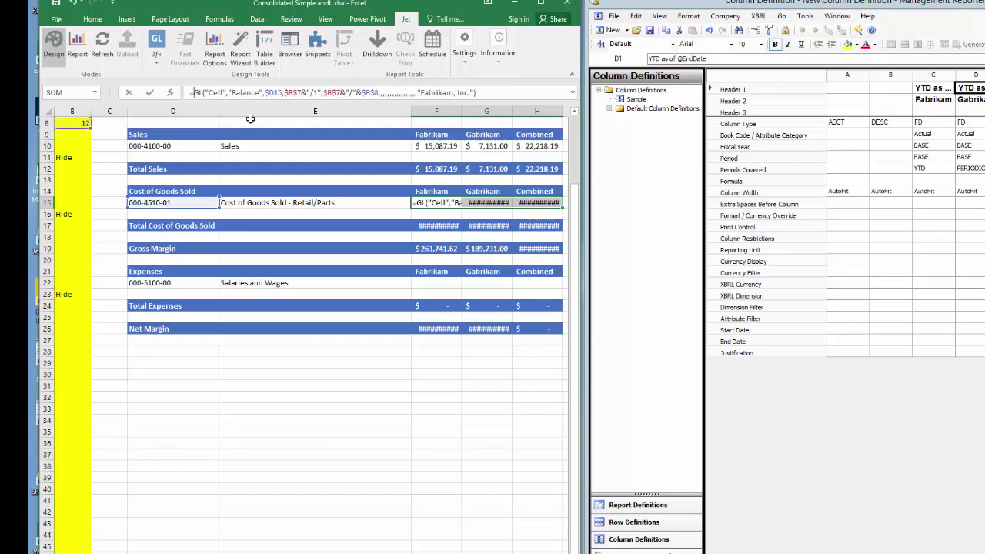
{"action": "key", "text": "Tab"}
{"action": "left_click", "coordinate": [476, 202]}
{"action": "left_click", "coordinate": [195, 92]}
{"action": "key", "text": "Tab"}
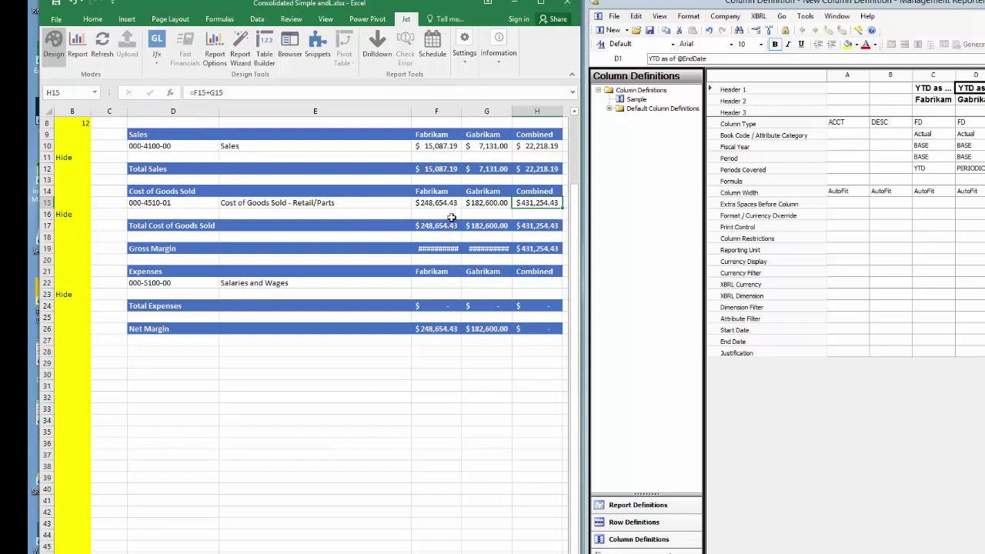
Copy F15:H15 to F22:H22 in the Salaries and Wages row.
{"action": "left_click", "coordinate": [436, 202]}
{"action": "left_click_drag", "start_coordinate": [435, 201], "coordinate": [542, 203]}
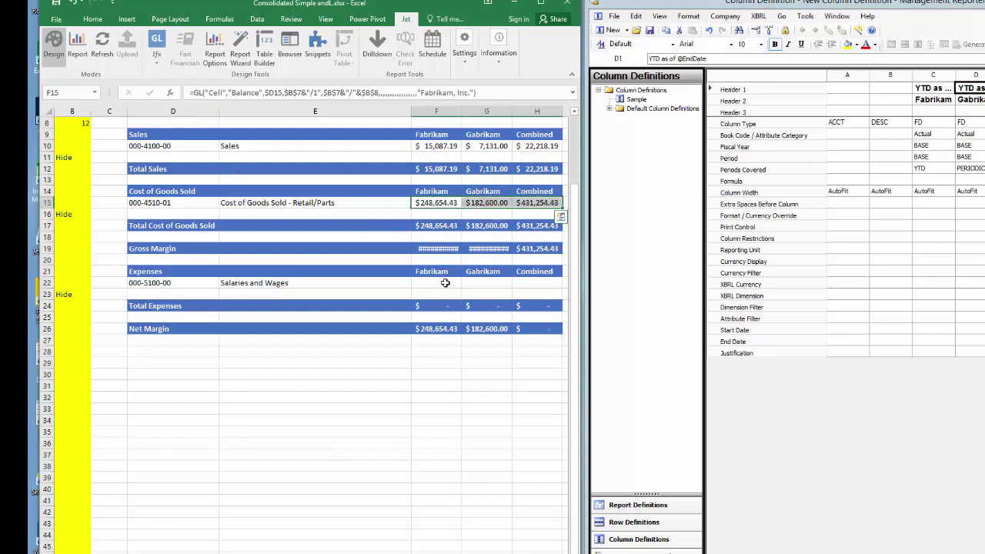
{"action": "left_click", "coordinate": [446, 283]}
{"action": "left_click_drag", "start_coordinate": [441, 203], "coordinate": [531, 203]}
{"action": "key", "text": "ctrl+c"}
{"action": "left_click", "coordinate": [447, 284]}
{"action": "key", "text": "ctrl+v"}
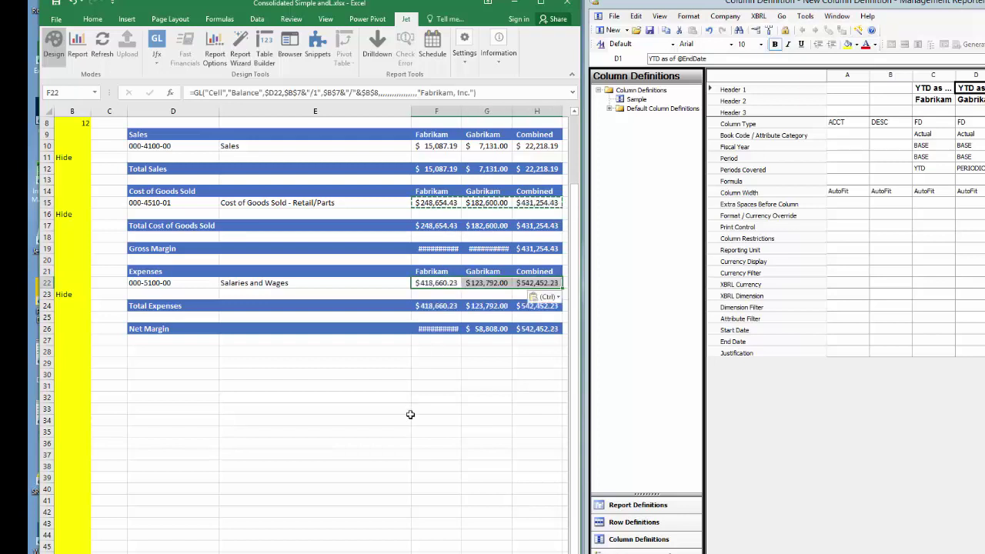
Run the full report, showing Salaries and Wages Combined at $542,452.23.
{"action": "left_click", "coordinate": [404, 416]}
{"action": "left_click", "coordinate": [102, 45]}
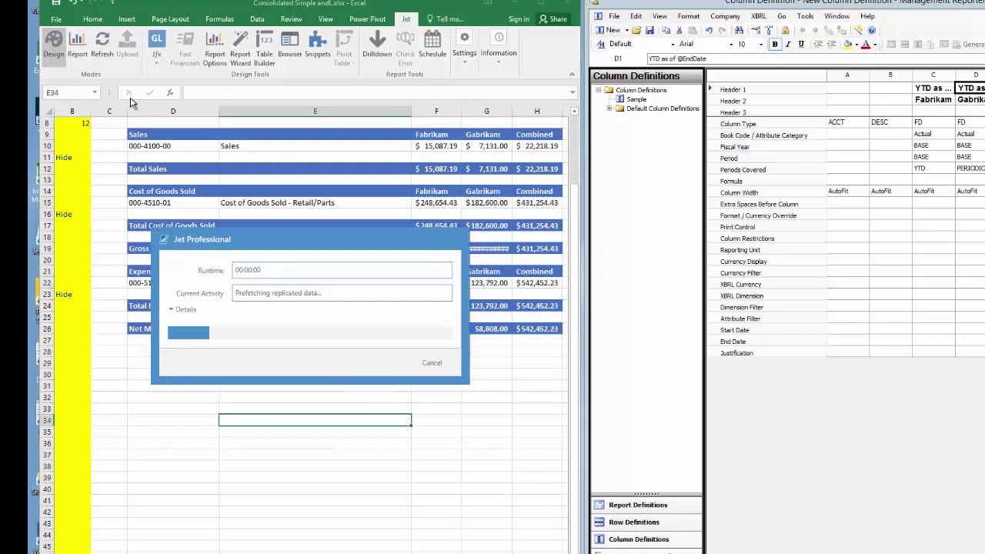